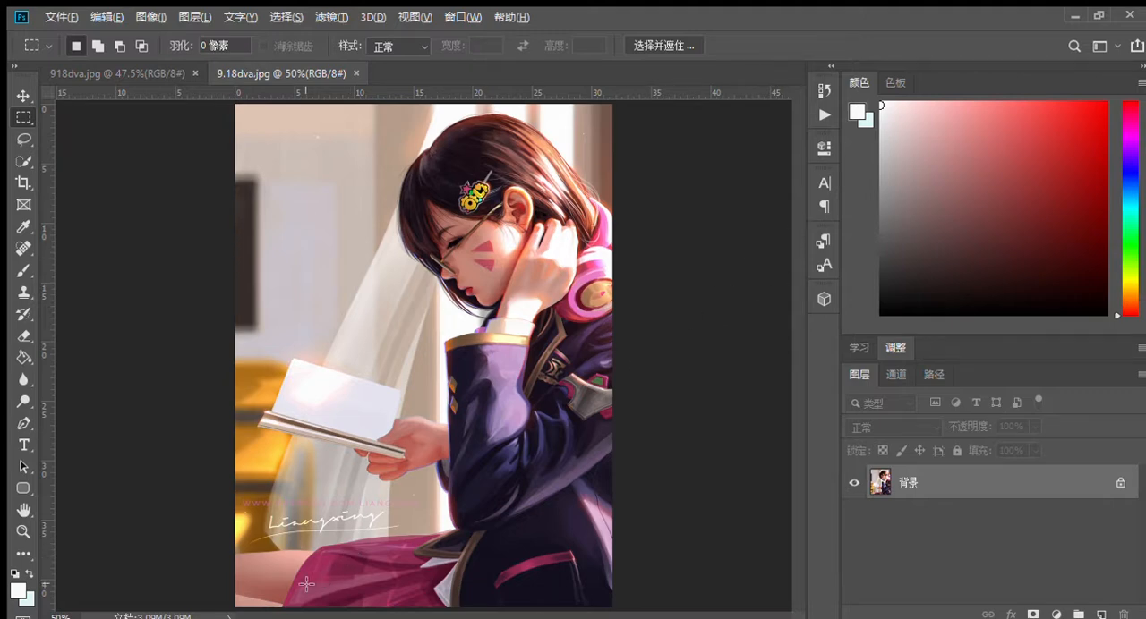
Step: Select the pink web-address watermark with a rectangular marquee and start Content-Aware Fill on it
scroll(306, 583, up, 5)
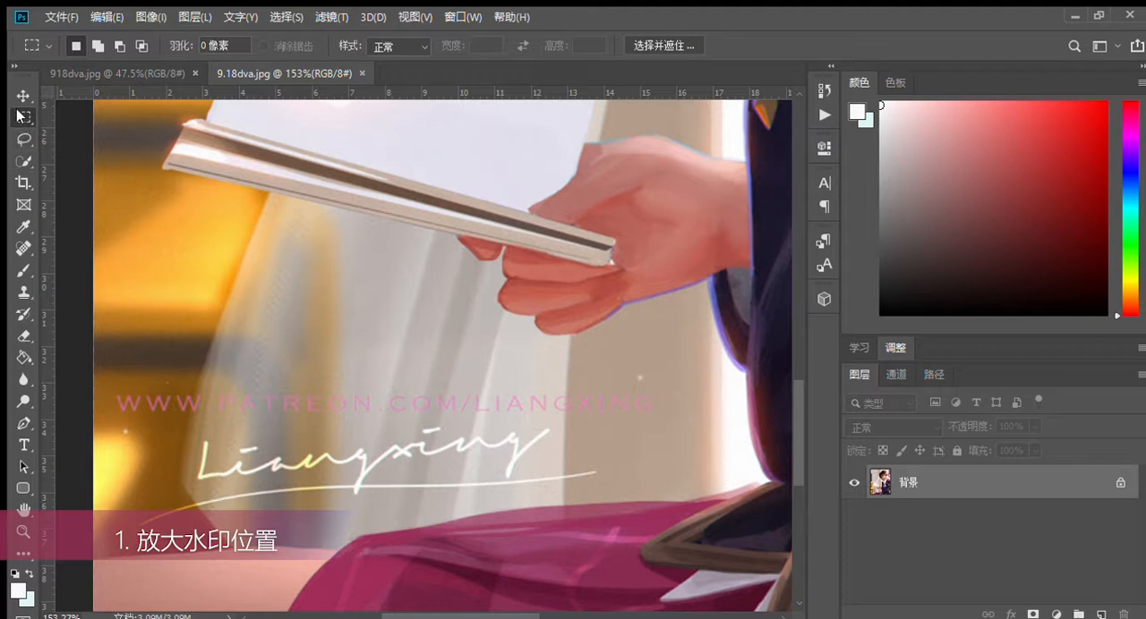
drag(111, 387, 660, 417)
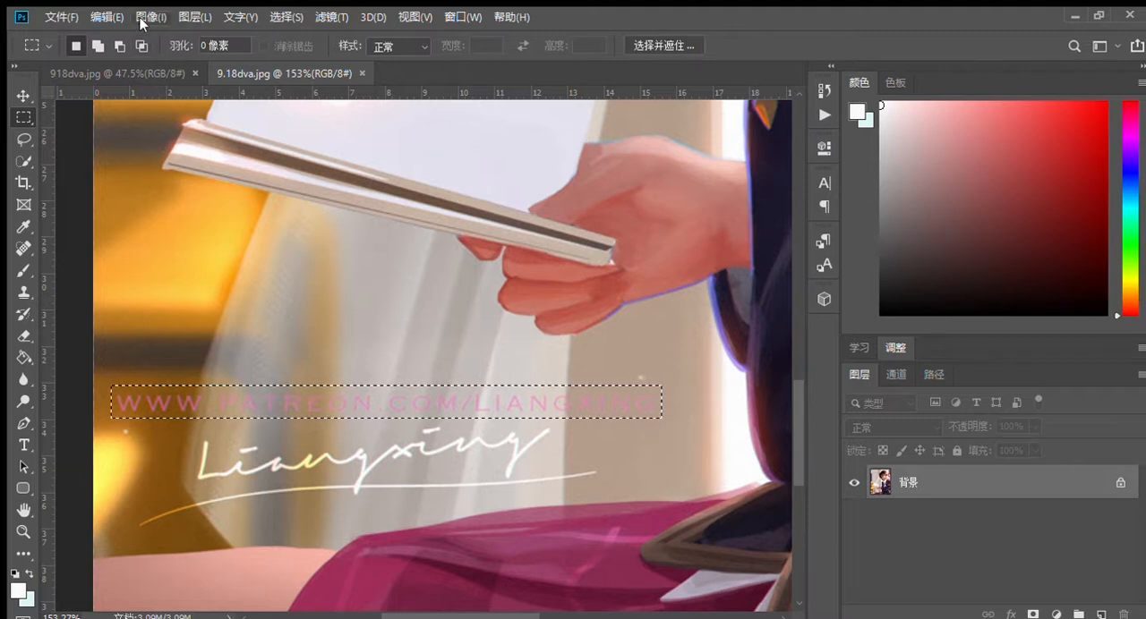
click(100, 17)
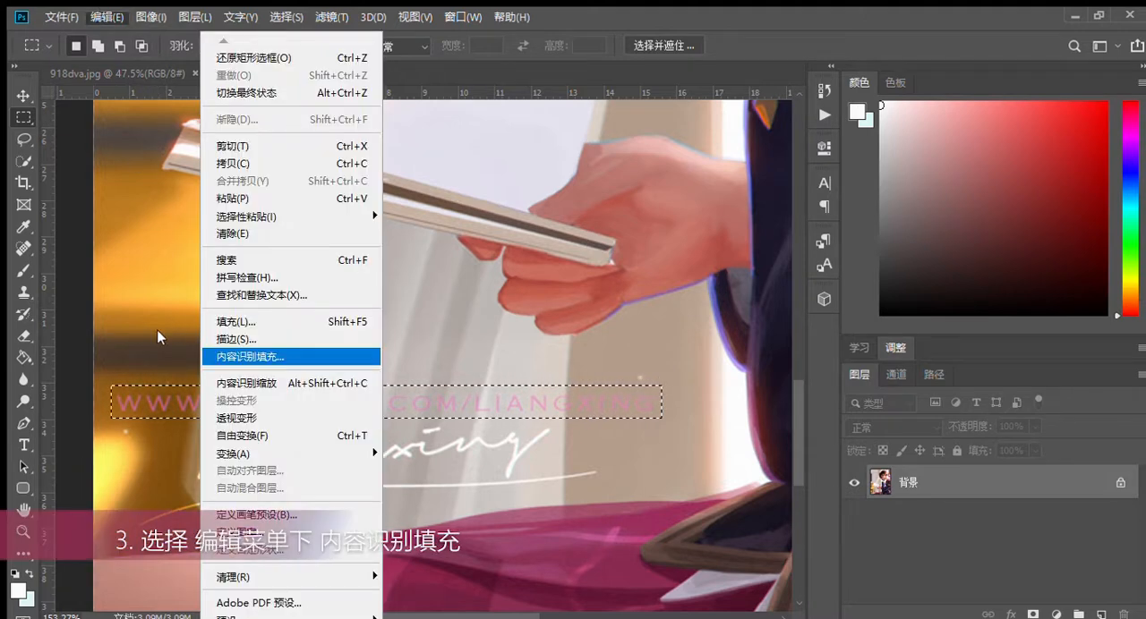
click(228, 326)
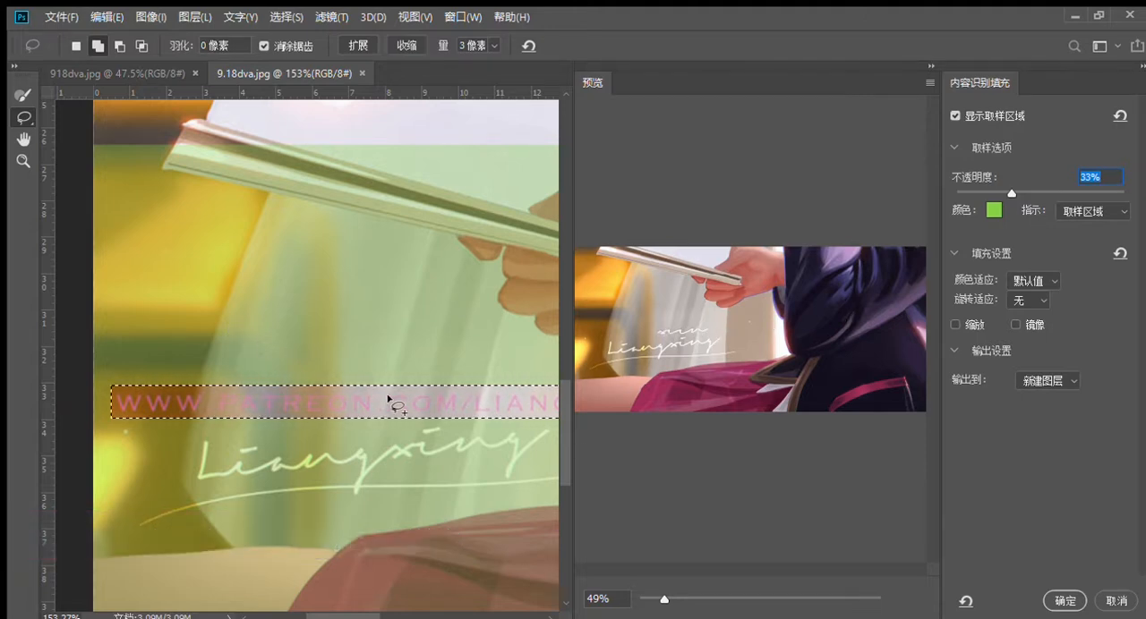
Step: Exclude the white signature and its underline from the sampling area with the Sampling Brush at size 58
drag(311, 615, 318, 616)
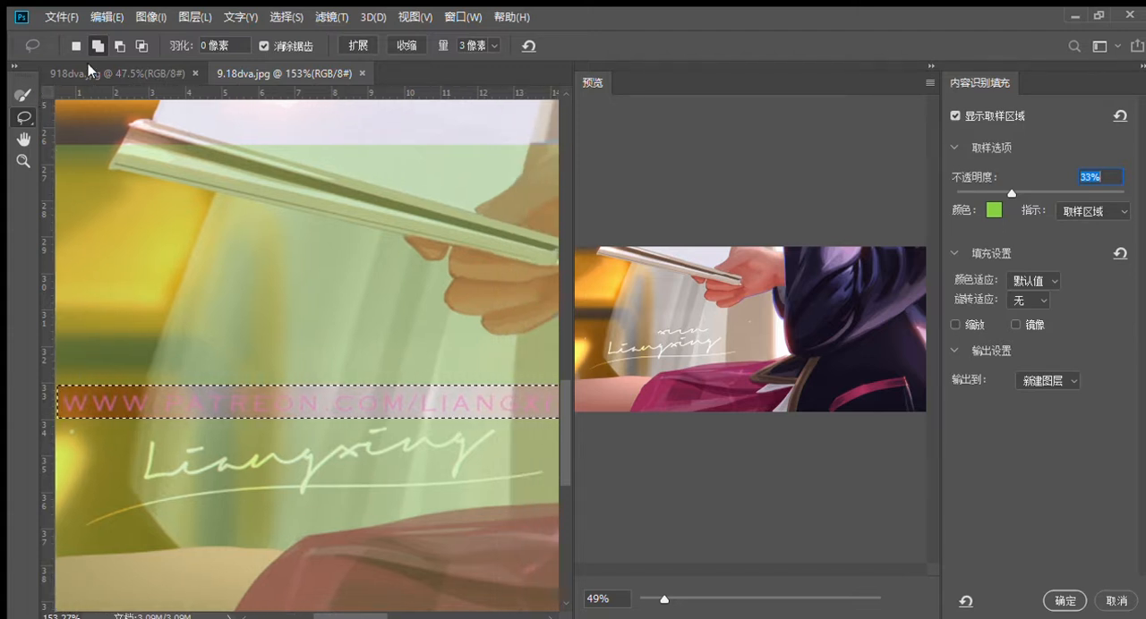
click(26, 97)
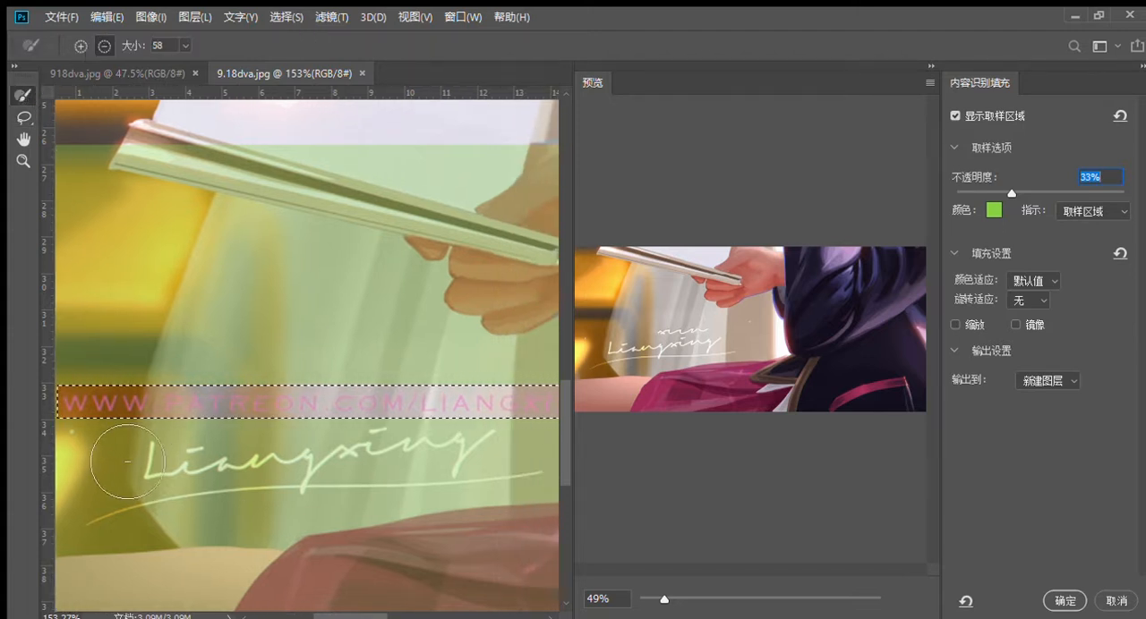
mouse_move(111, 505)
mouse_down()
mouse_move(563, 478)
mouse_move(497, 481)
mouse_up()
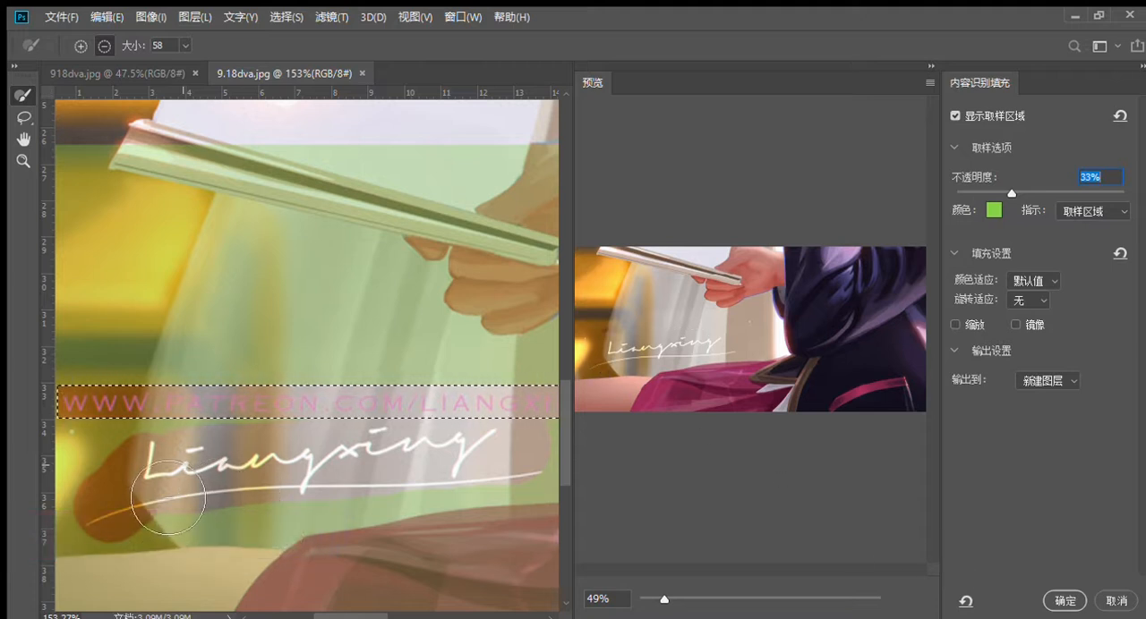
Step: Set the fill's color adaptation to 非常高 (very high) and rotation adaptation to 完全 (full), and enable scale (缩放) and mirror (镜像)
click(1033, 283)
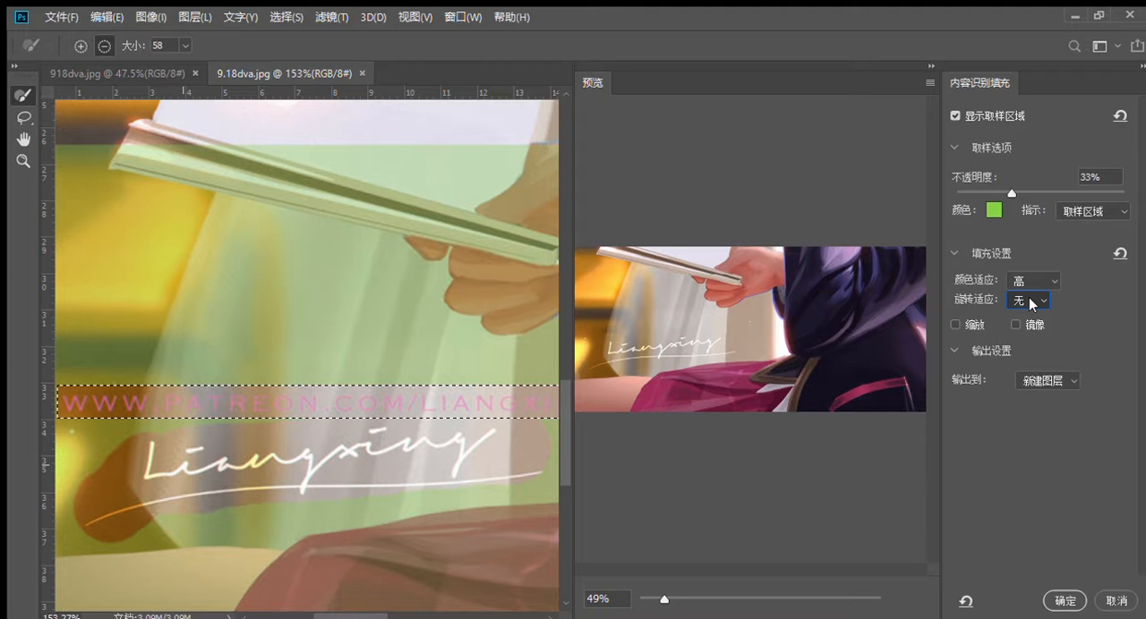
click(1026, 344)
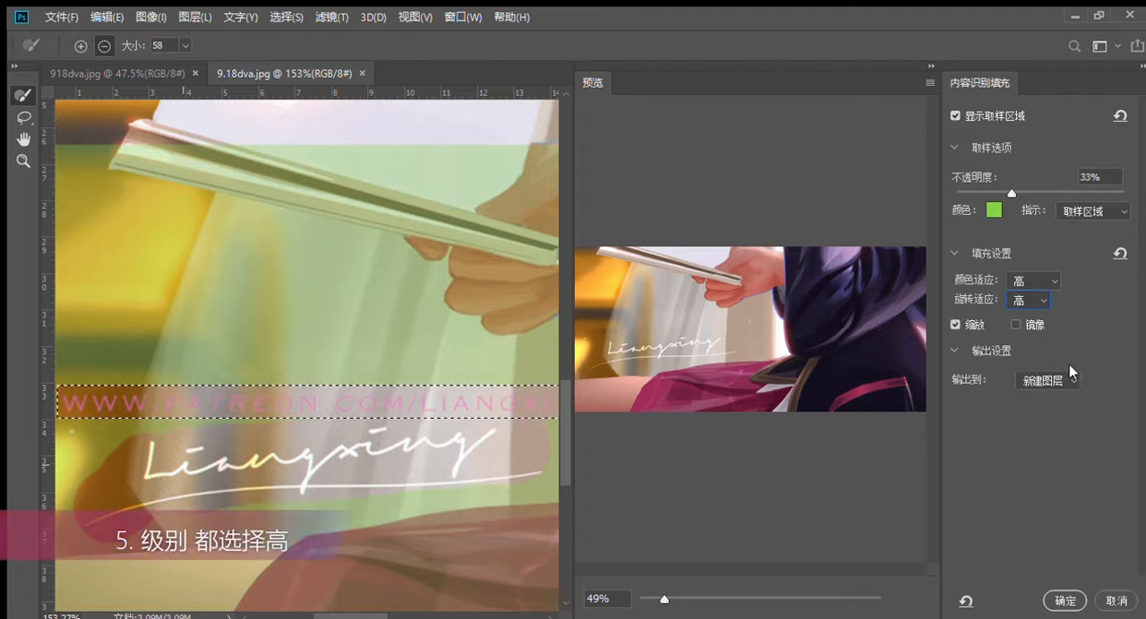
click(1015, 324)
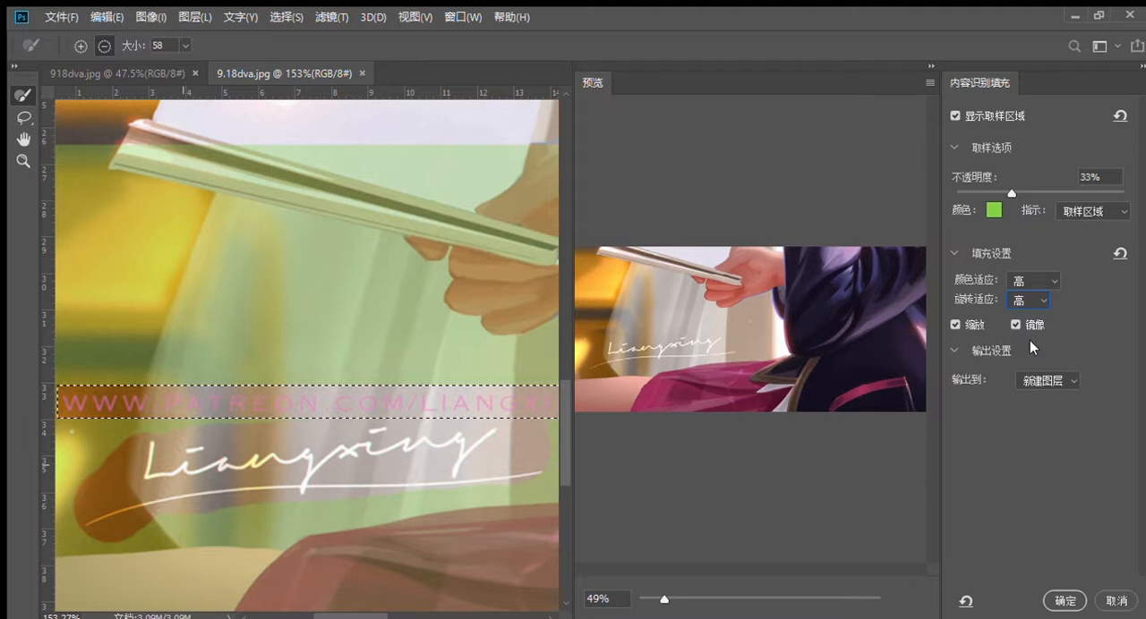
click(1033, 333)
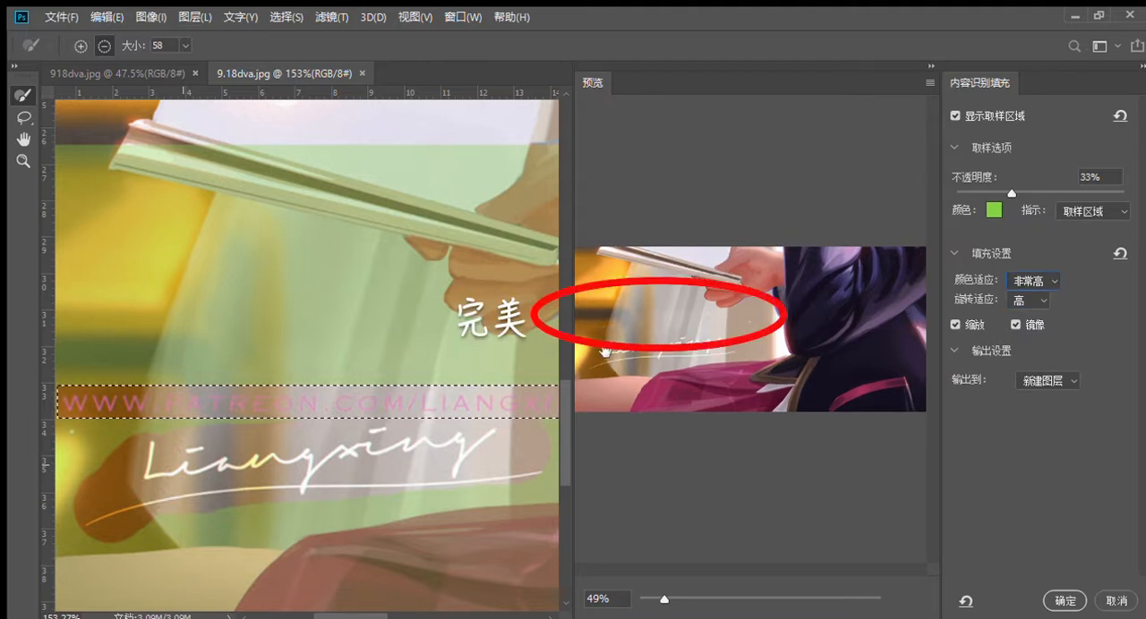
drag(337, 615, 327, 614)
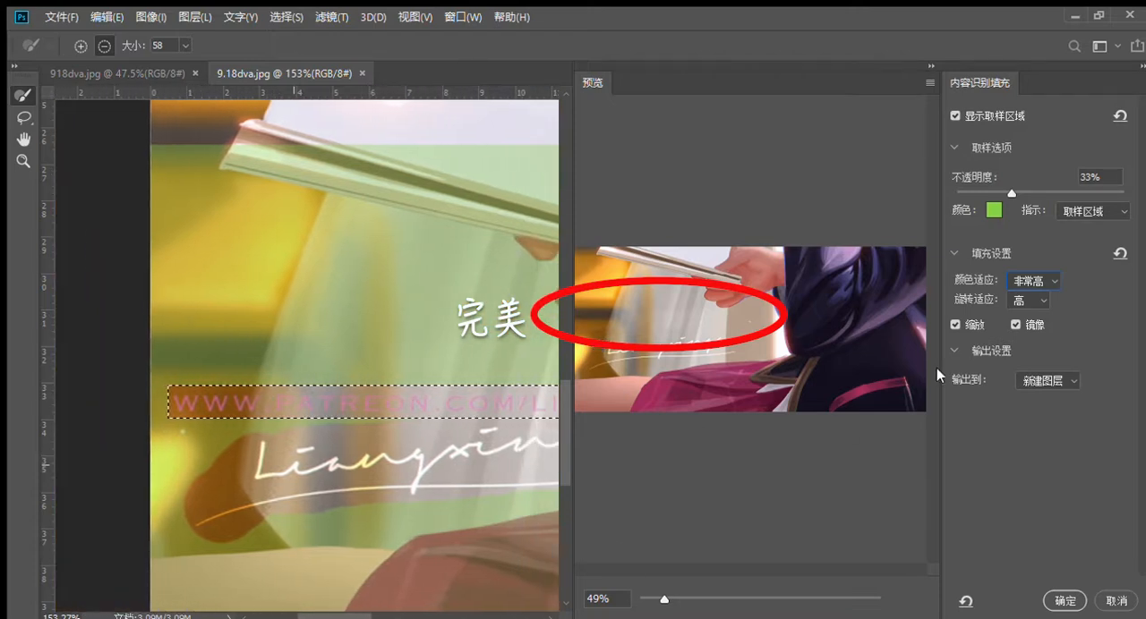
click(1028, 299)
click(1037, 371)
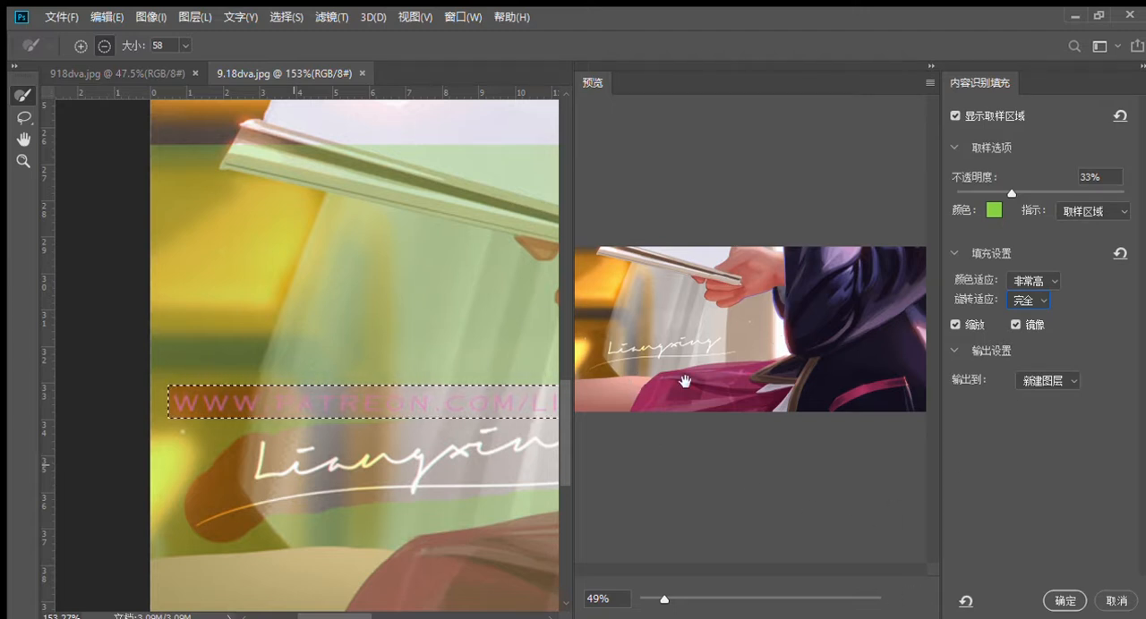
Step: Add the dark area beside the signature's first letter back to the sampling area at brush size 35, and apply the fill to a new layer
drag(344, 616, 346, 614)
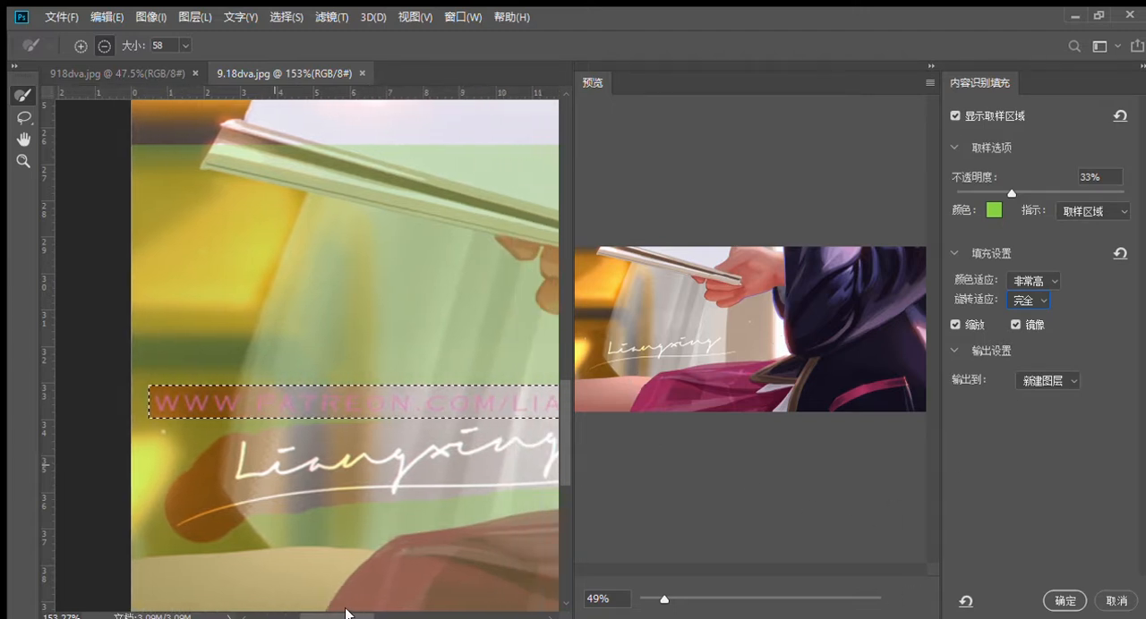
click(80, 45)
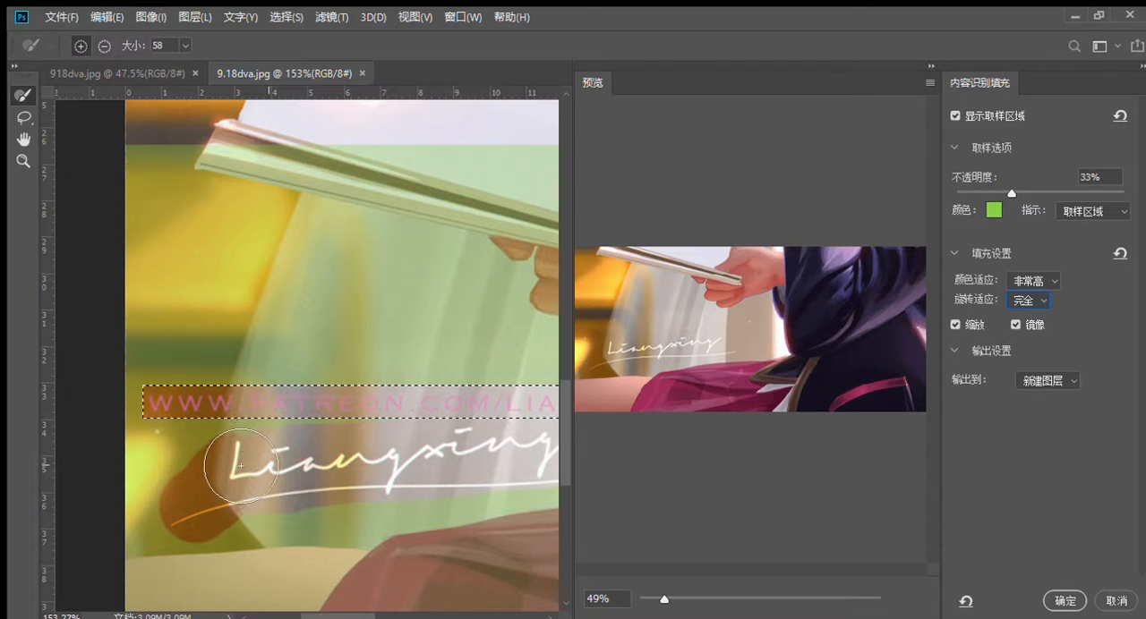
drag(209, 435, 190, 427)
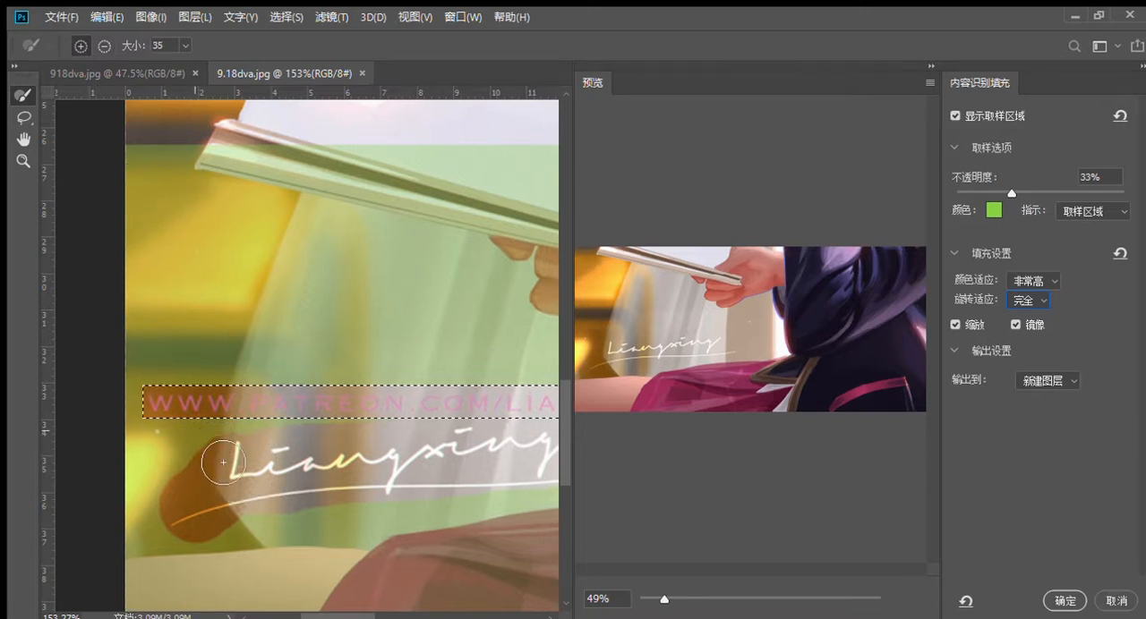
mouse_move(223, 471)
mouse_down()
mouse_move(173, 493)
mouse_move(156, 483)
mouse_up()
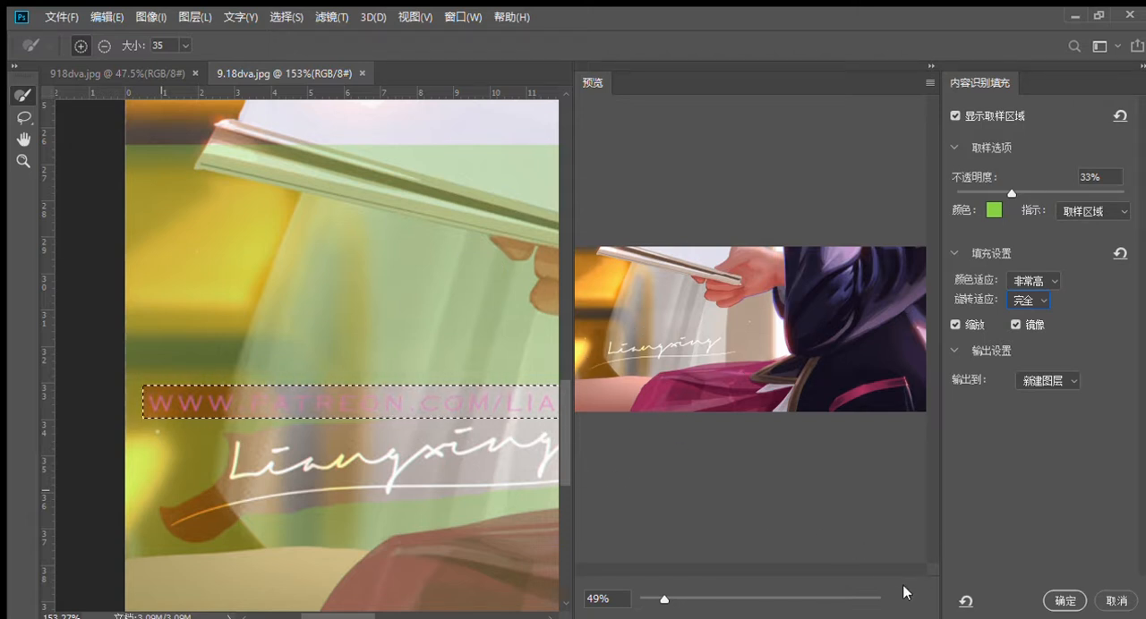
click(1062, 600)
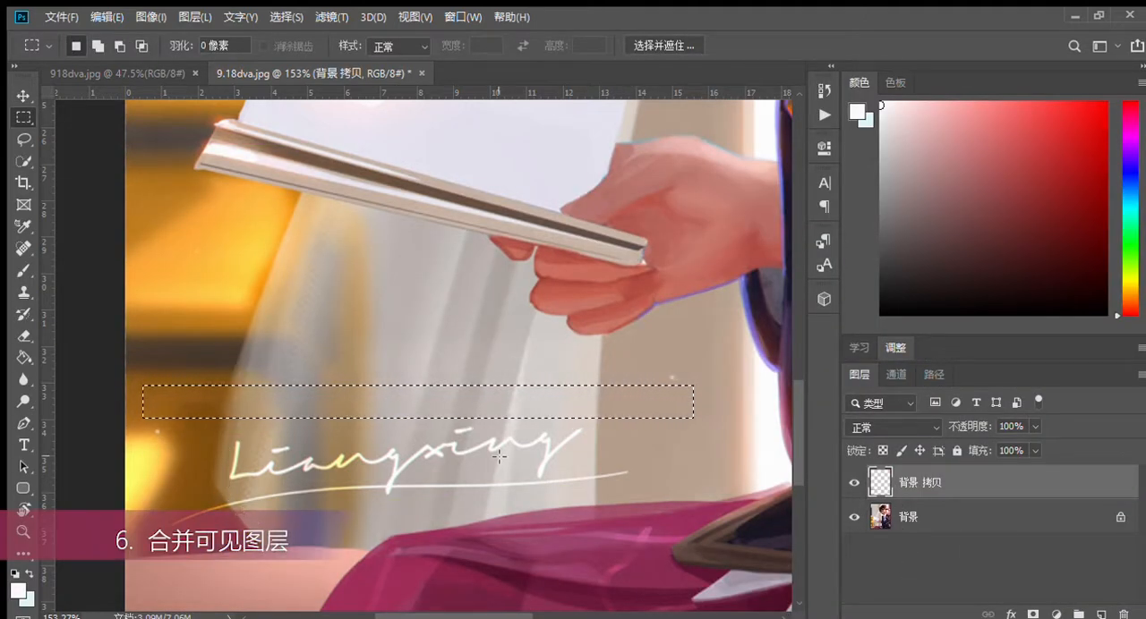
Step: Compare the image with the fill layer hidden and shown, and merge the visible layers
click(857, 483)
click(858, 483)
click(857, 484)
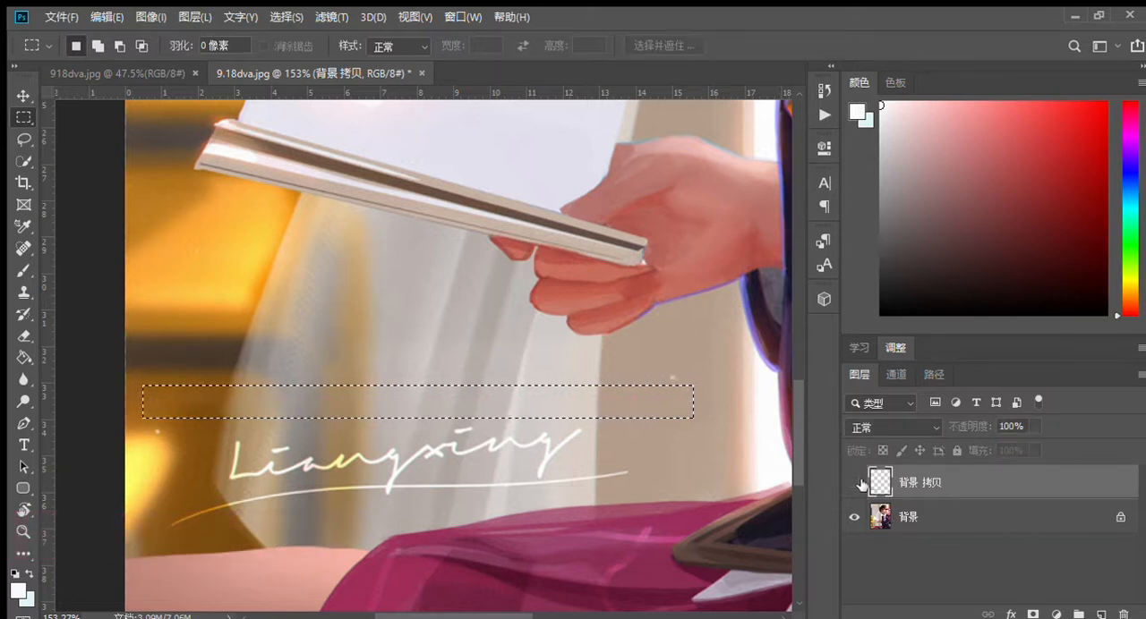
click(857, 483)
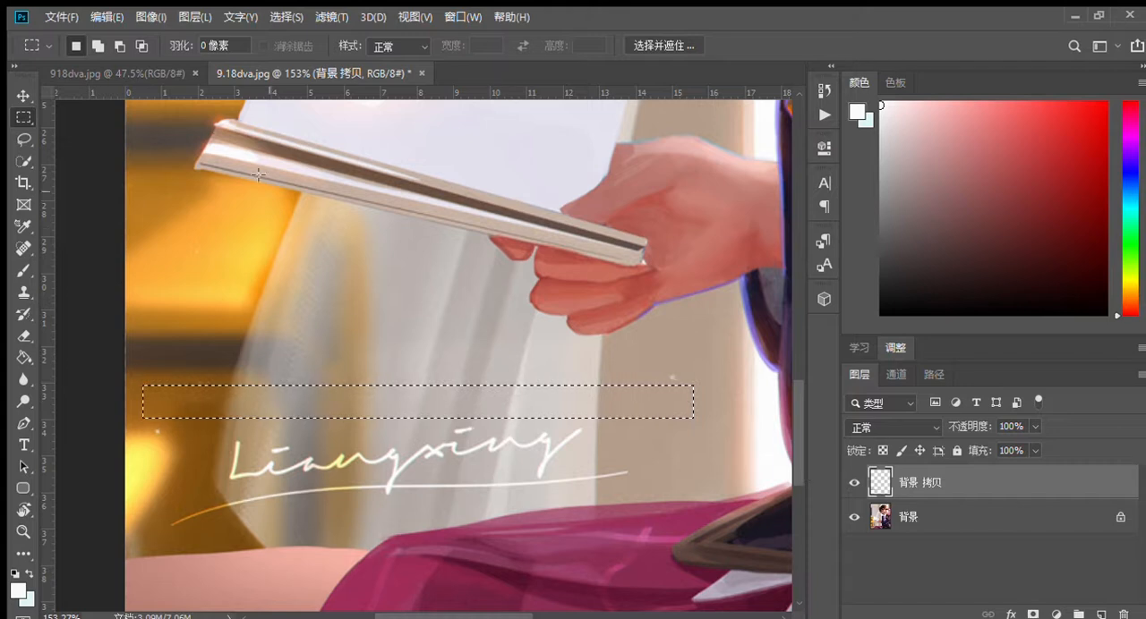
click(191, 15)
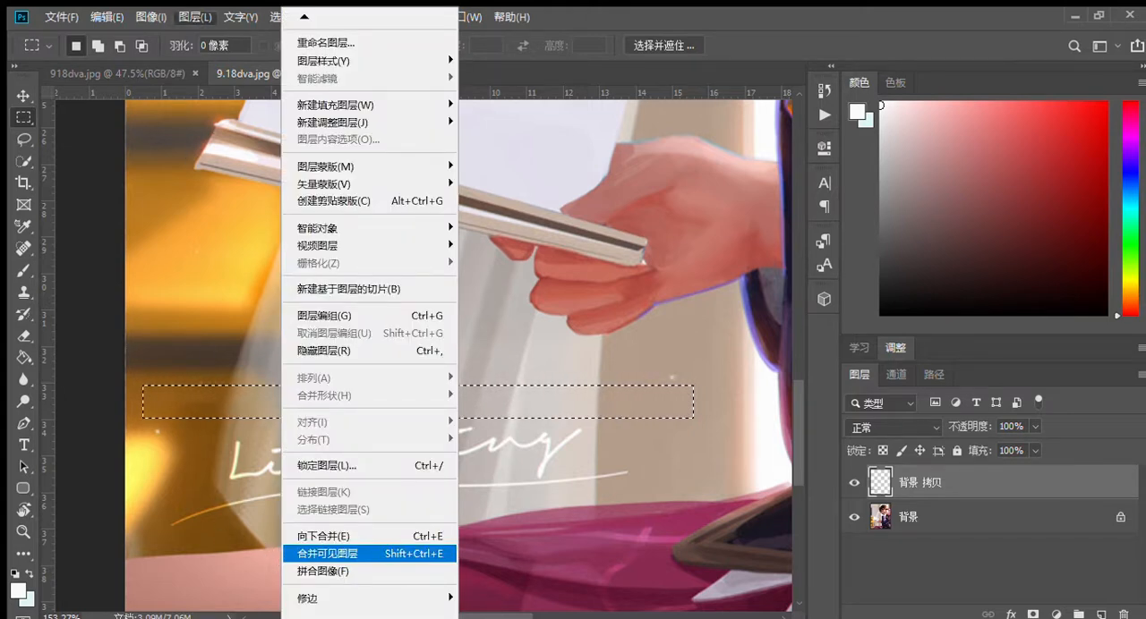
click(340, 554)
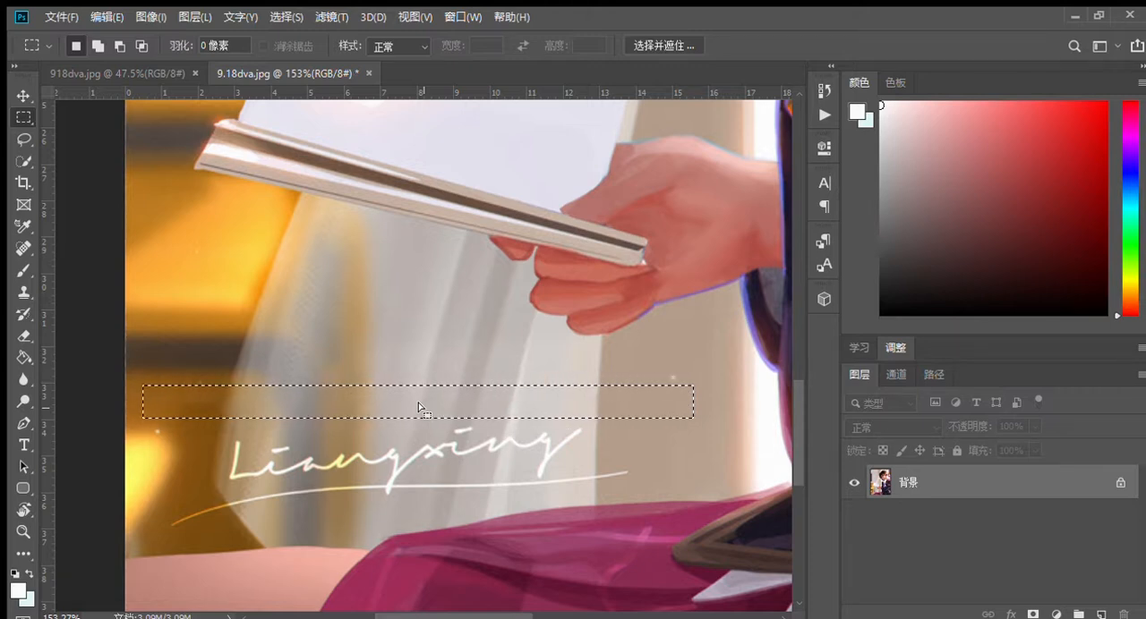
Step: Replace the old selection with a rectangular marquee around the signature and its underline, and start Content-Aware Fill
drag(418, 407, 408, 452)
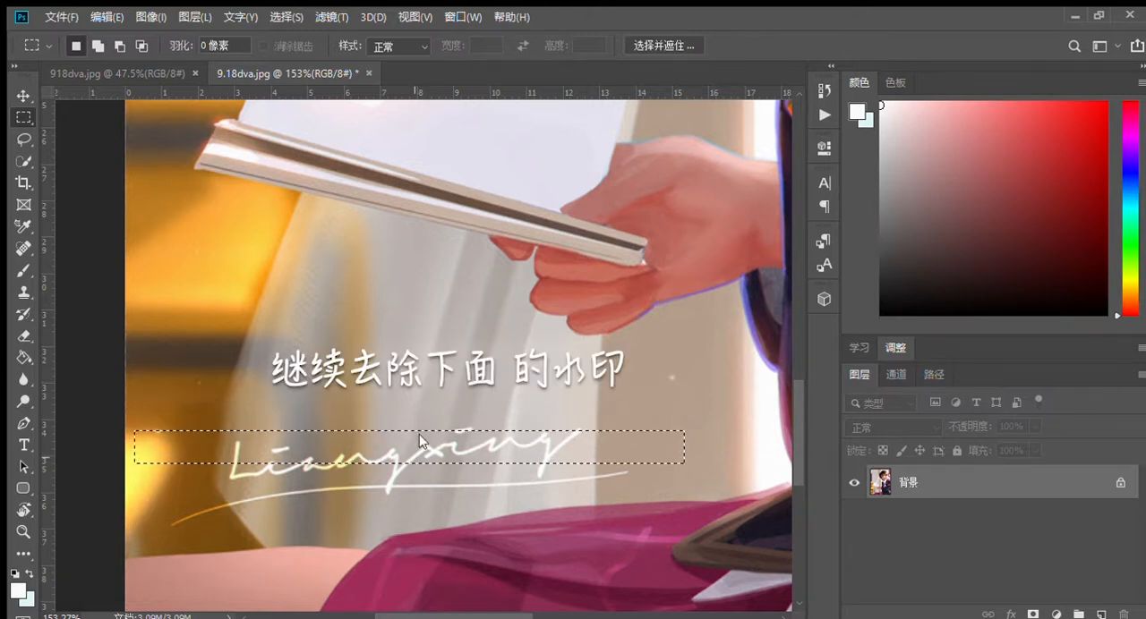
click(414, 164)
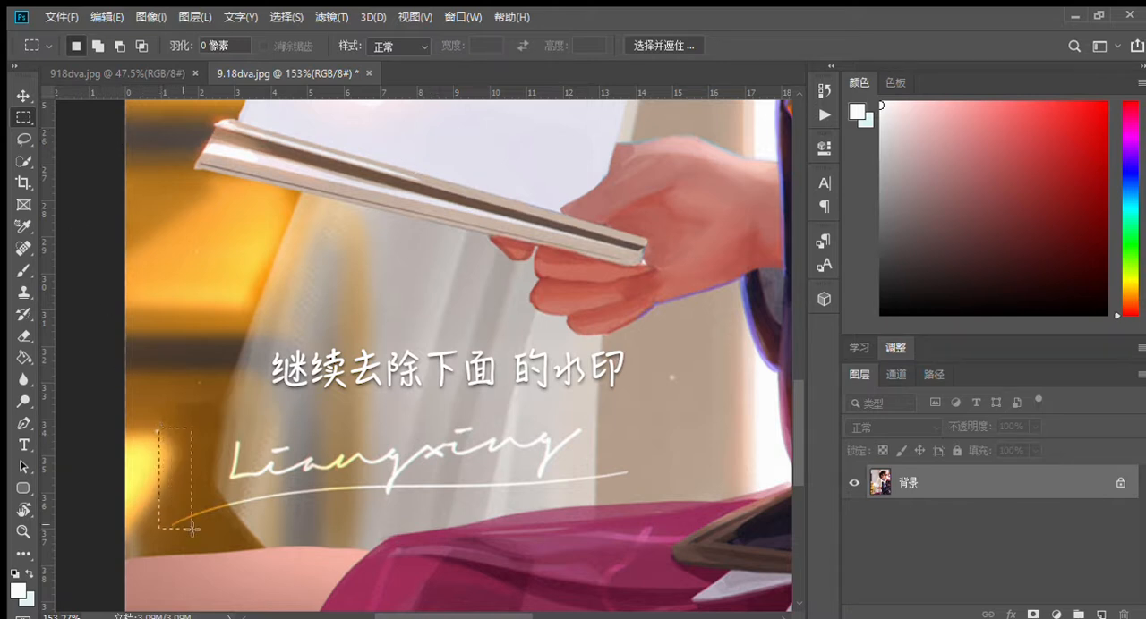
mouse_move(329, 529)
mouse_down()
mouse_move(614, 525)
mouse_move(641, 536)
mouse_up()
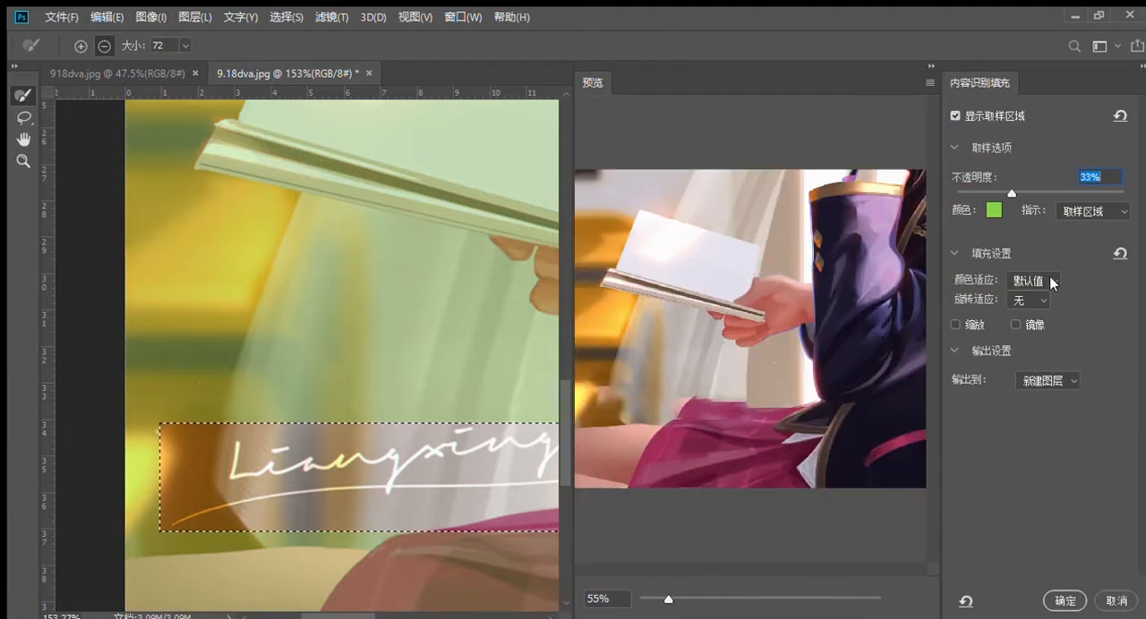
Step: Set the signature fill's color adaptation to 非常高 (very high) and rotation adaptation to 高 (high), with scale (缩放) and mirror (镜像) enabled
click(1051, 280)
click(1042, 334)
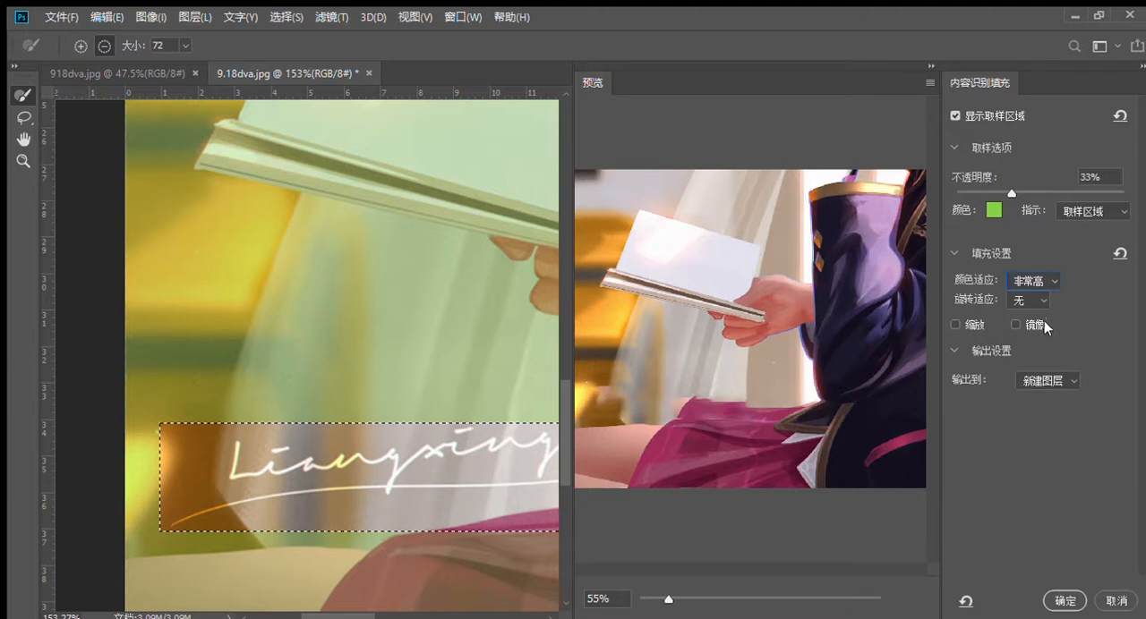
click(1021, 362)
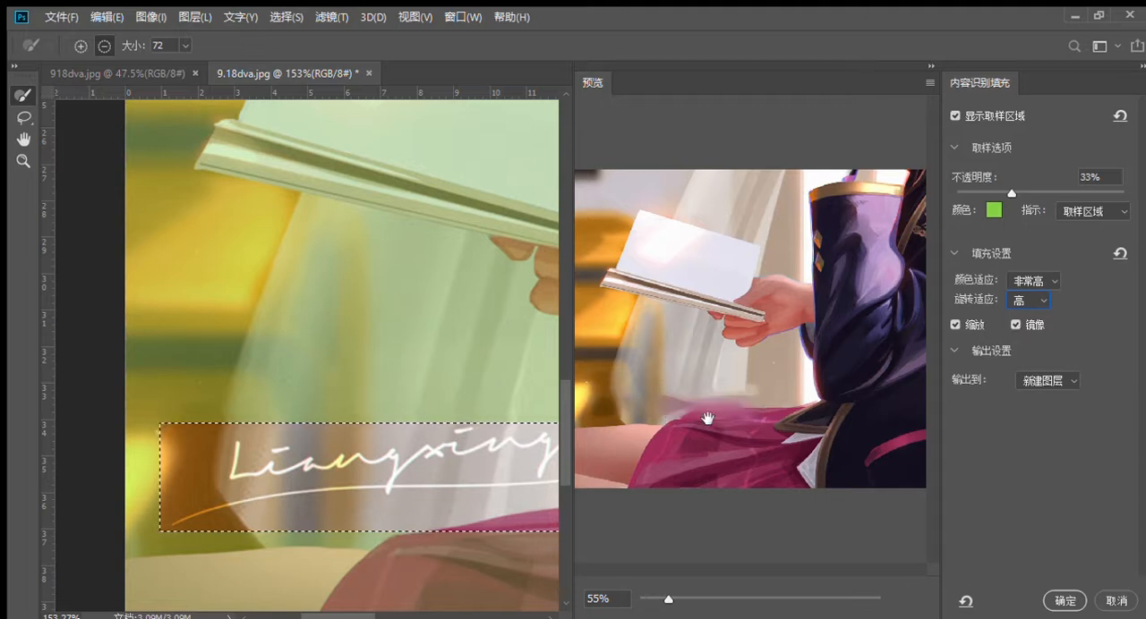
Step: Subtract the empty areas before and above the signature's first letters from the fill selection with the Lasso, following the lettering closely
click(25, 119)
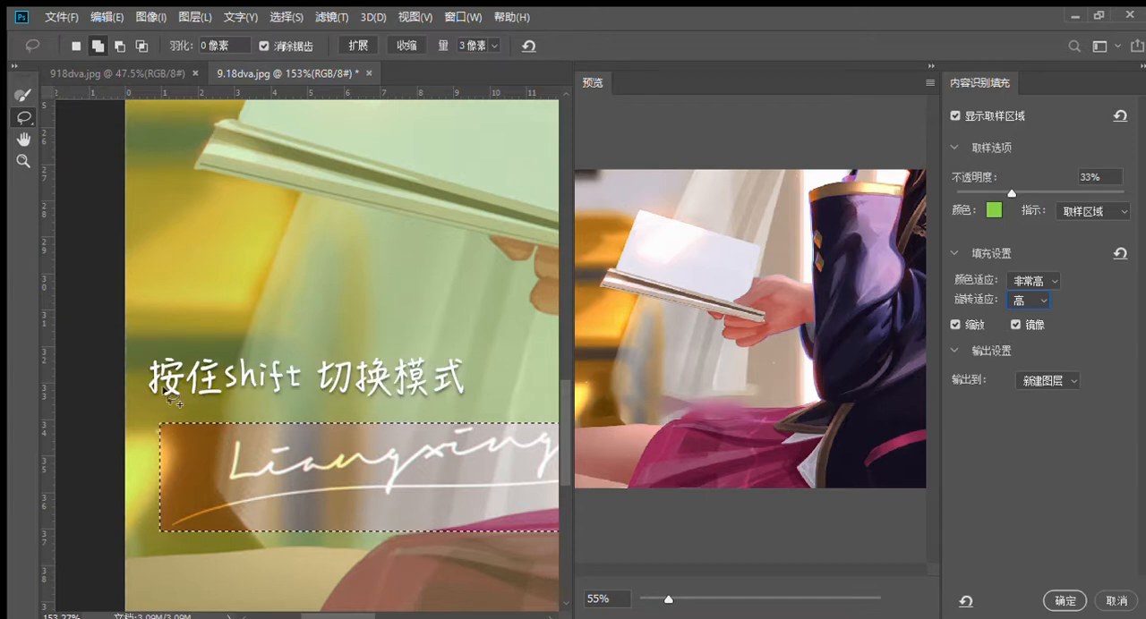
key(alt)
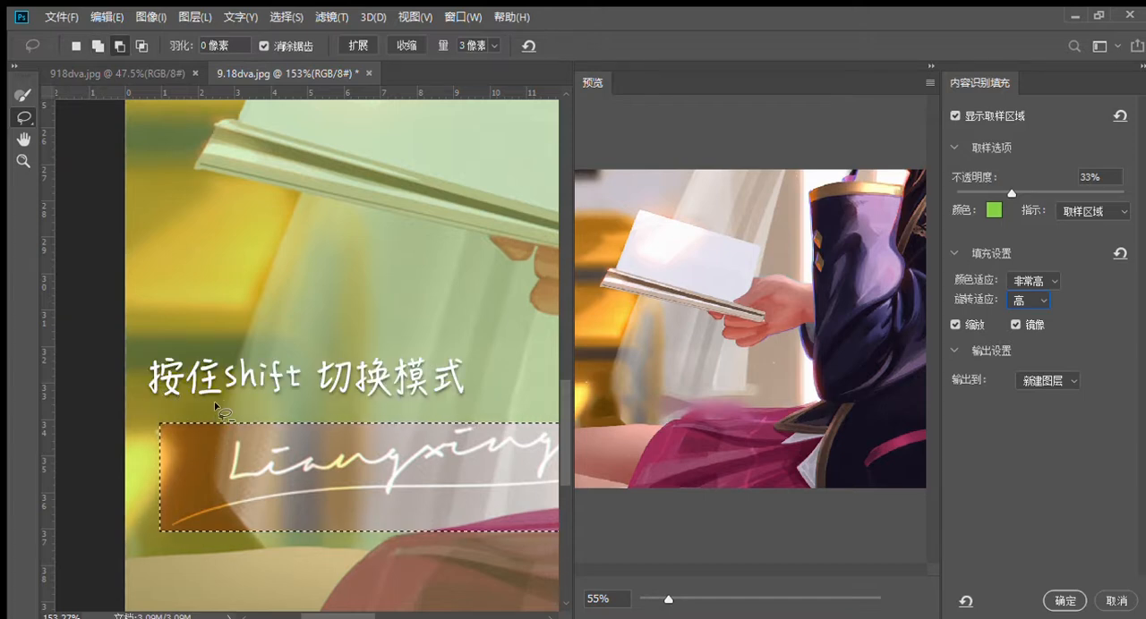
drag(216, 407, 216, 436)
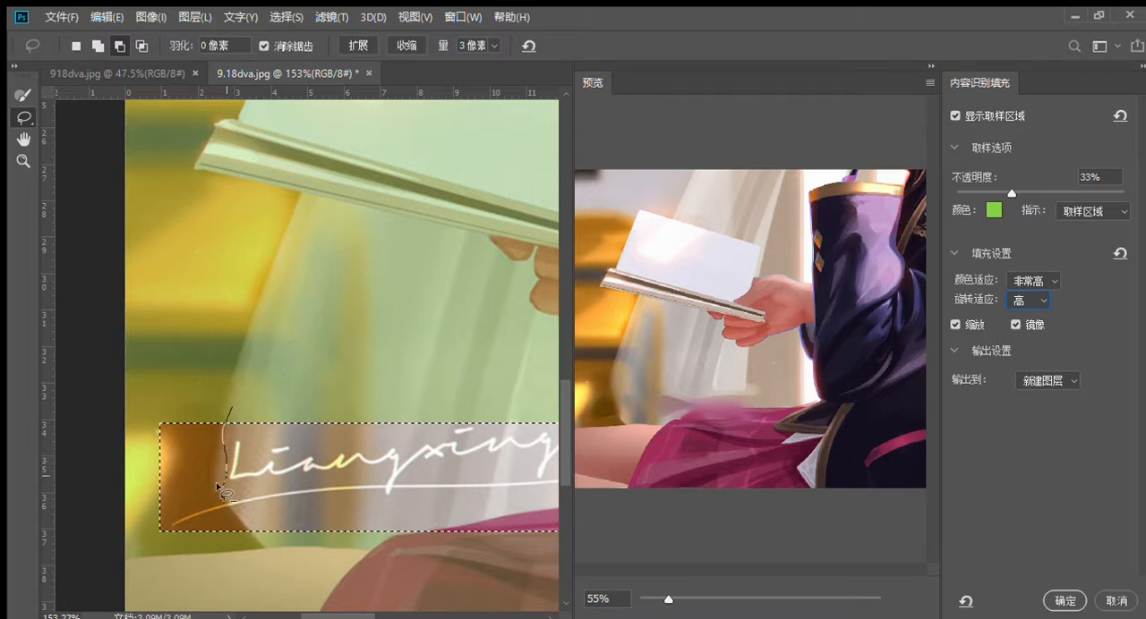
mouse_move(141, 400)
mouse_down()
mouse_move(215, 393)
mouse_move(228, 408)
mouse_up()
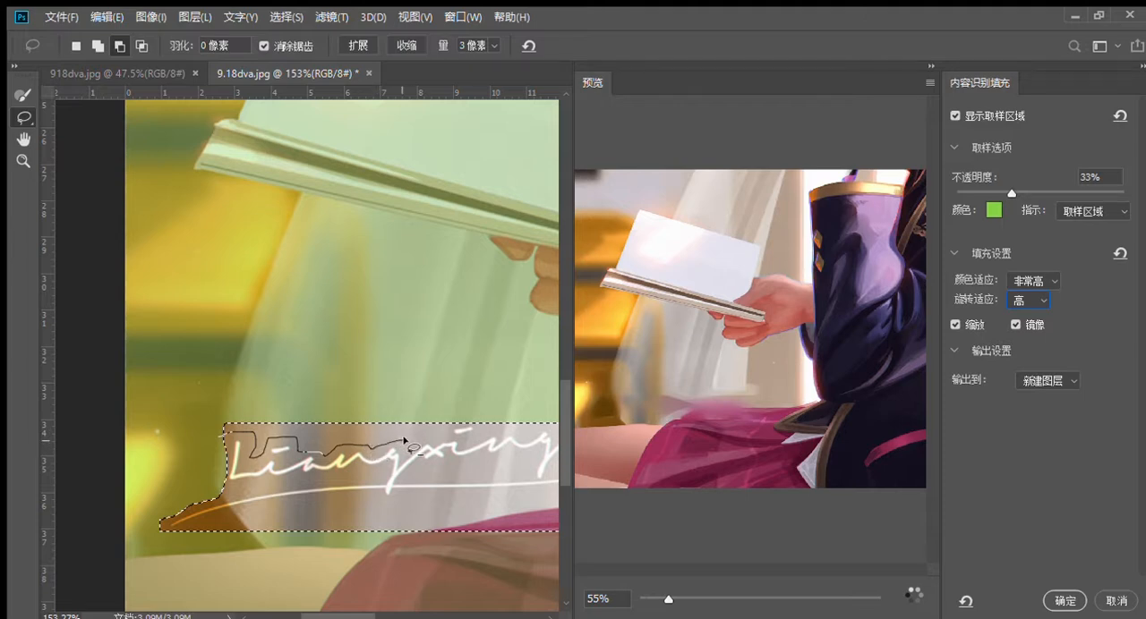
drag(438, 431, 365, 399)
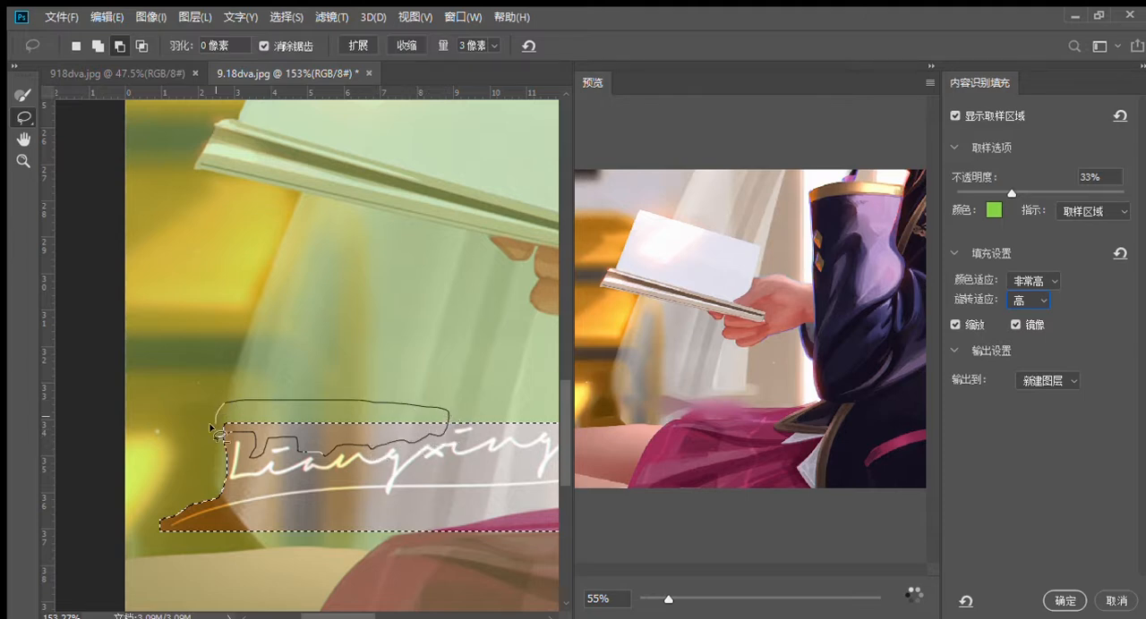
drag(214, 435, 216, 436)
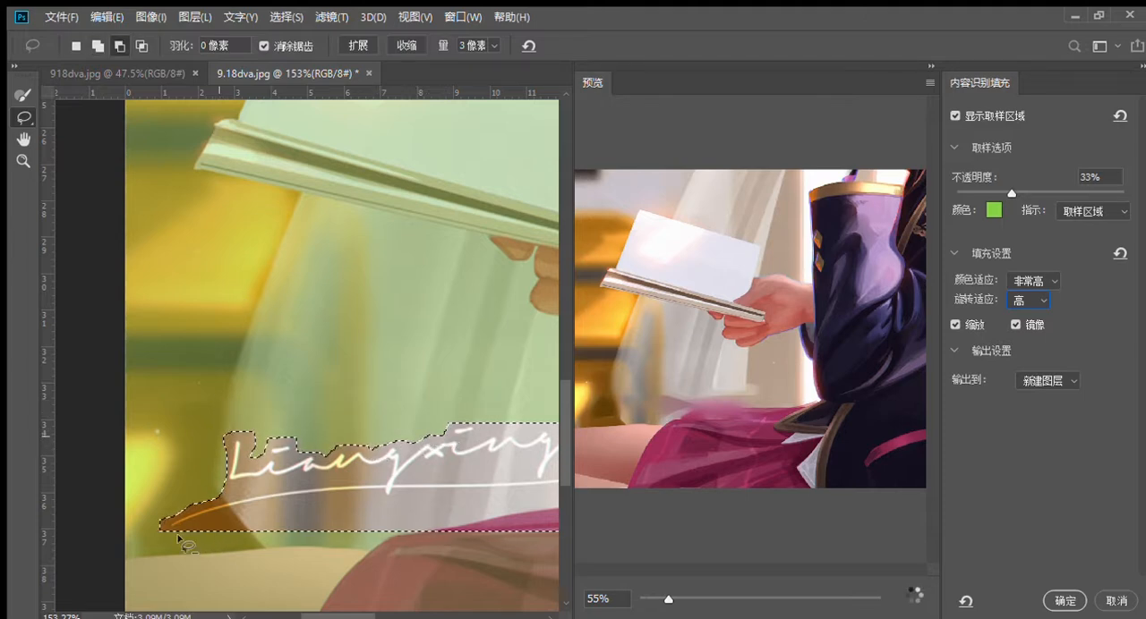
Step: Subtract the empty areas below the underline and around the signature's last letters from the fill selection with the Lasso
drag(182, 538, 301, 501)
mouse_move(373, 499)
mouse_down()
mouse_move(499, 499)
mouse_move(533, 514)
mouse_move(400, 569)
mouse_move(190, 568)
mouse_move(182, 537)
mouse_up()
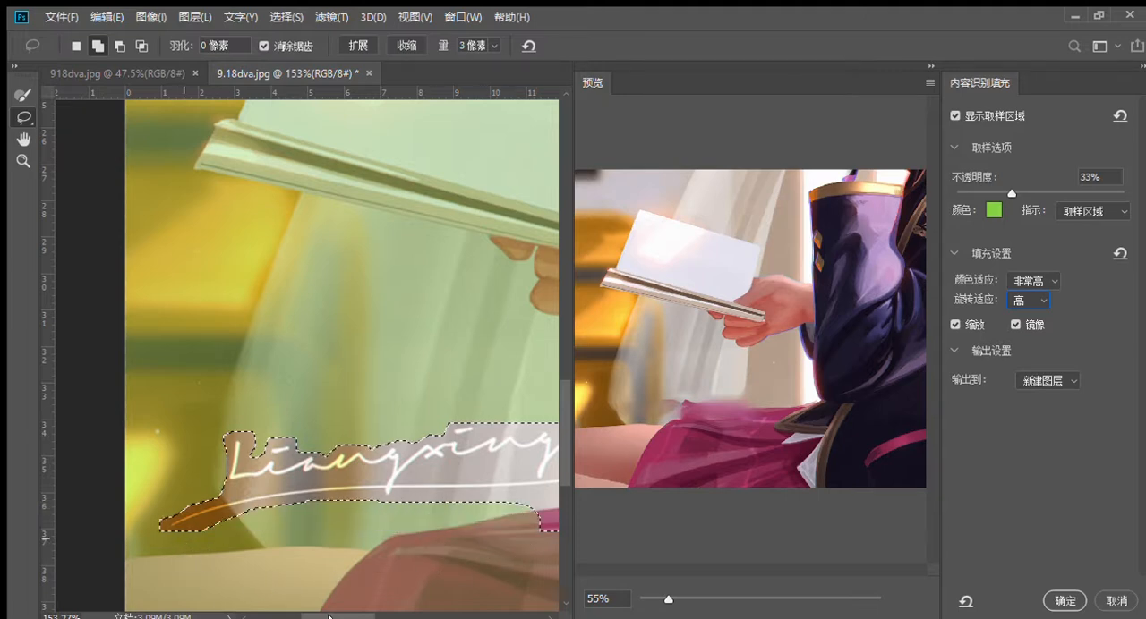
drag(322, 614, 358, 613)
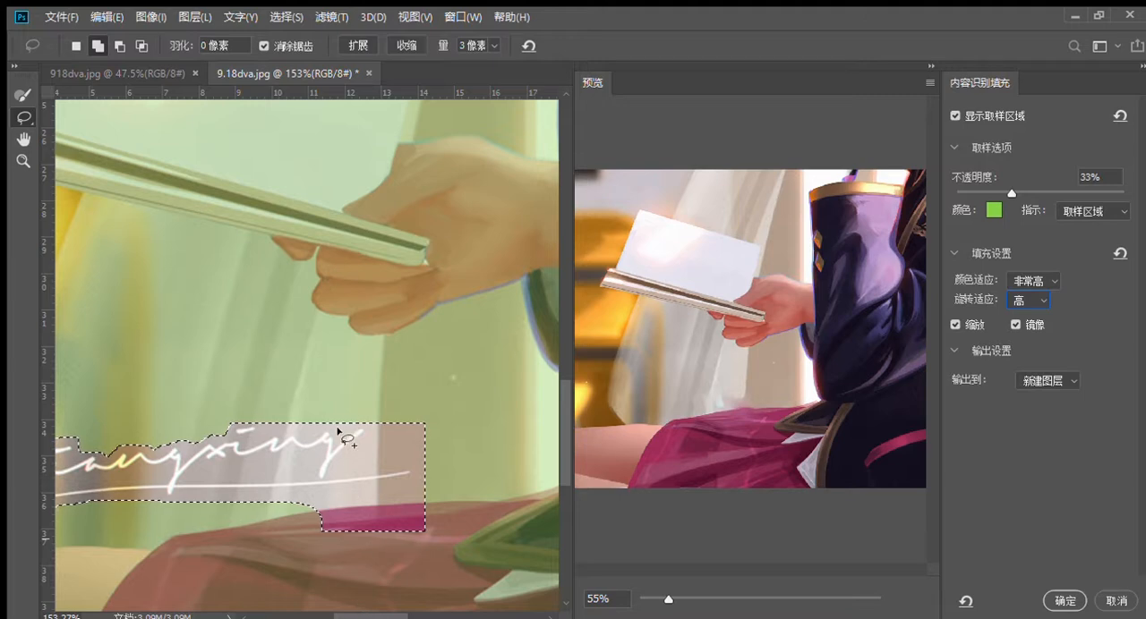
key(alt)
drag(267, 419, 260, 435)
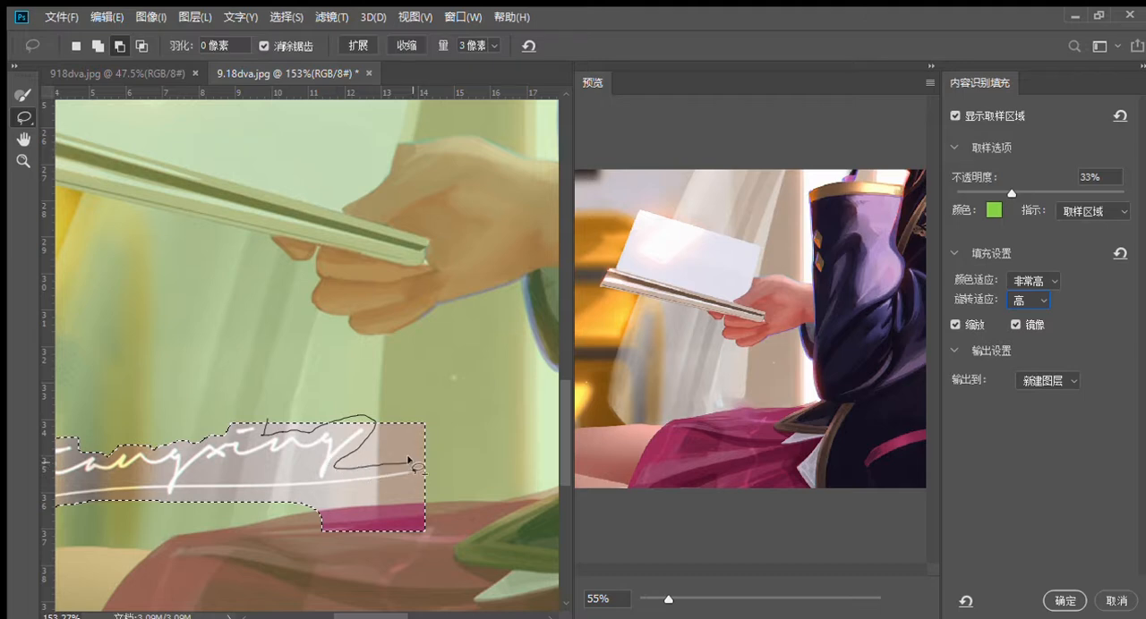
drag(407, 456, 406, 477)
mouse_move(230, 490)
mouse_down()
mouse_move(159, 504)
mouse_move(340, 545)
mouse_move(479, 532)
mouse_move(506, 439)
mouse_move(353, 376)
mouse_move(263, 422)
mouse_up()
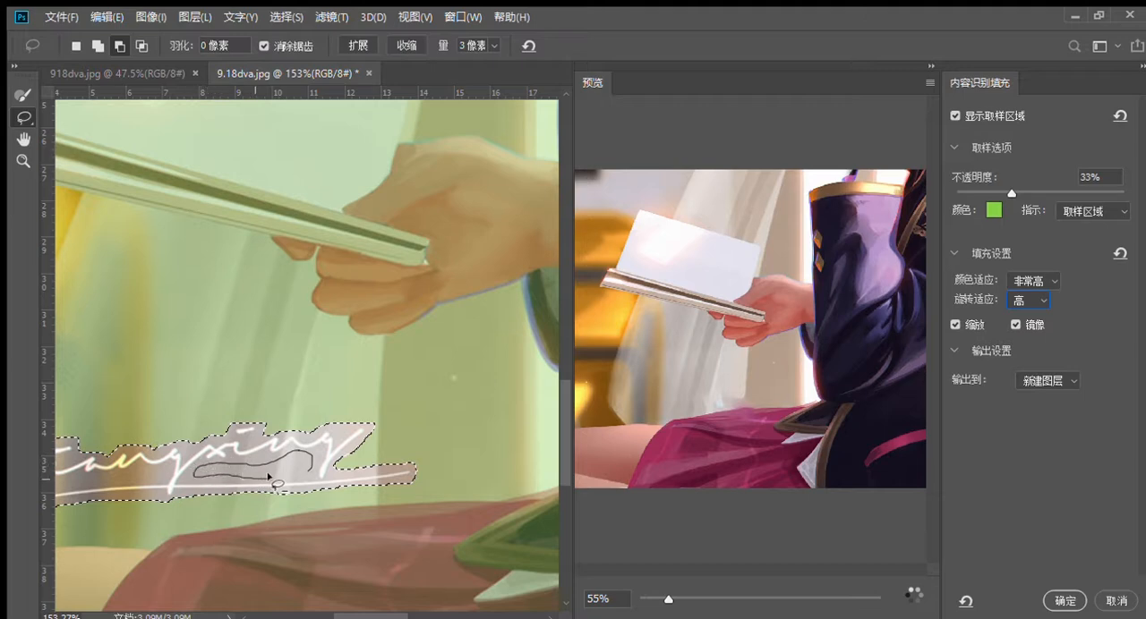
Step: Subtract the gaps between the lettering and the underline from the fill selection, along both halves of the signature
drag(307, 472, 309, 474)
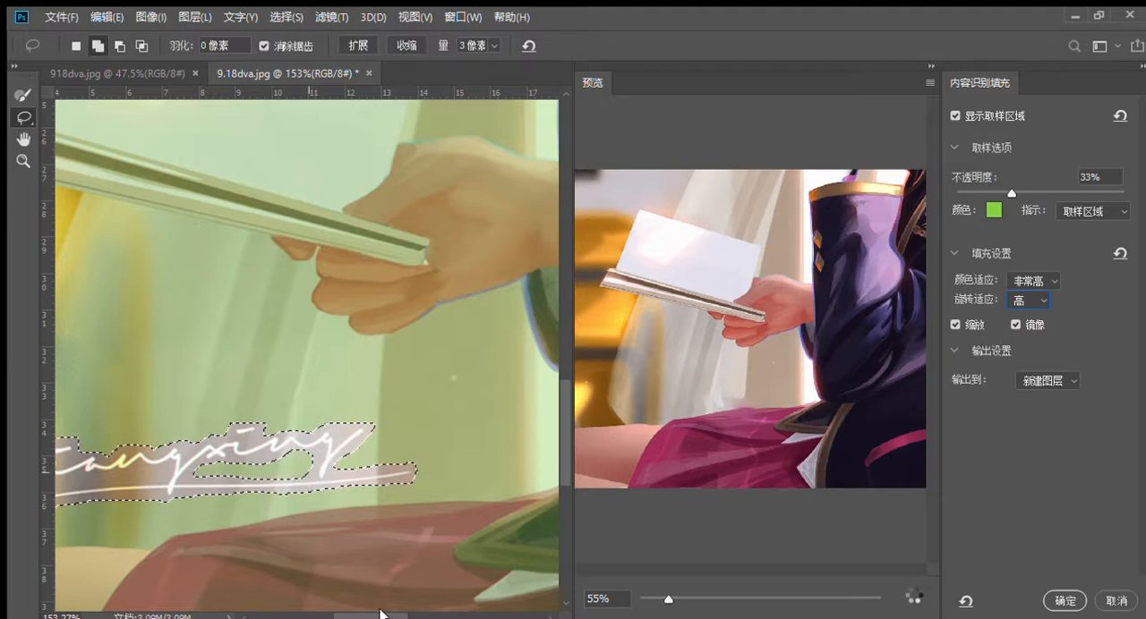
drag(378, 614, 338, 614)
key(alt)
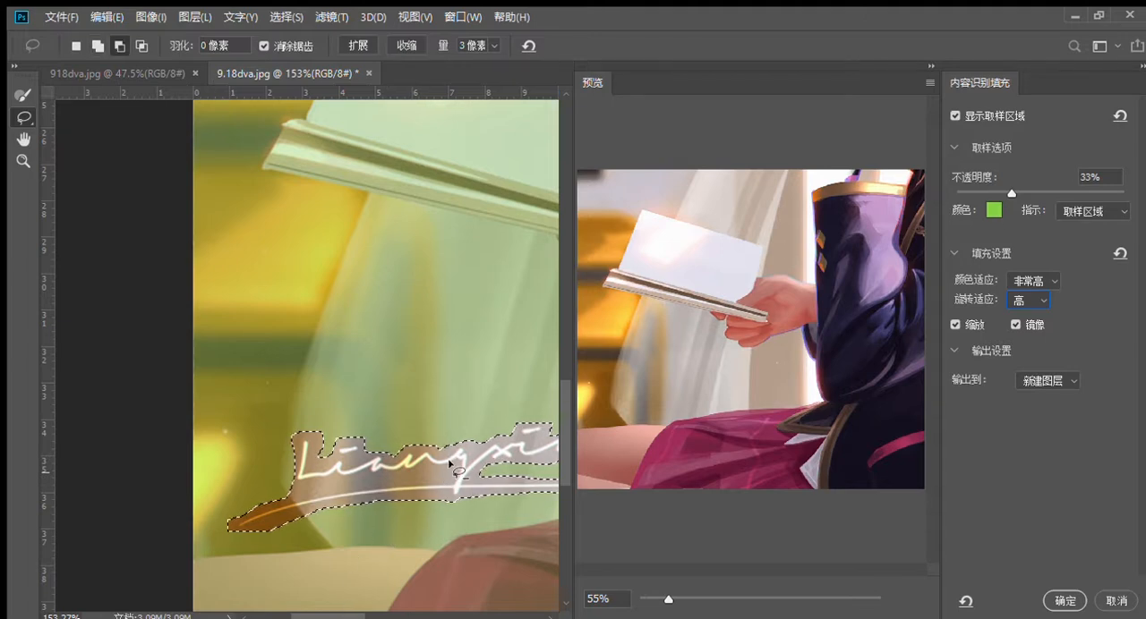
drag(419, 463, 406, 472)
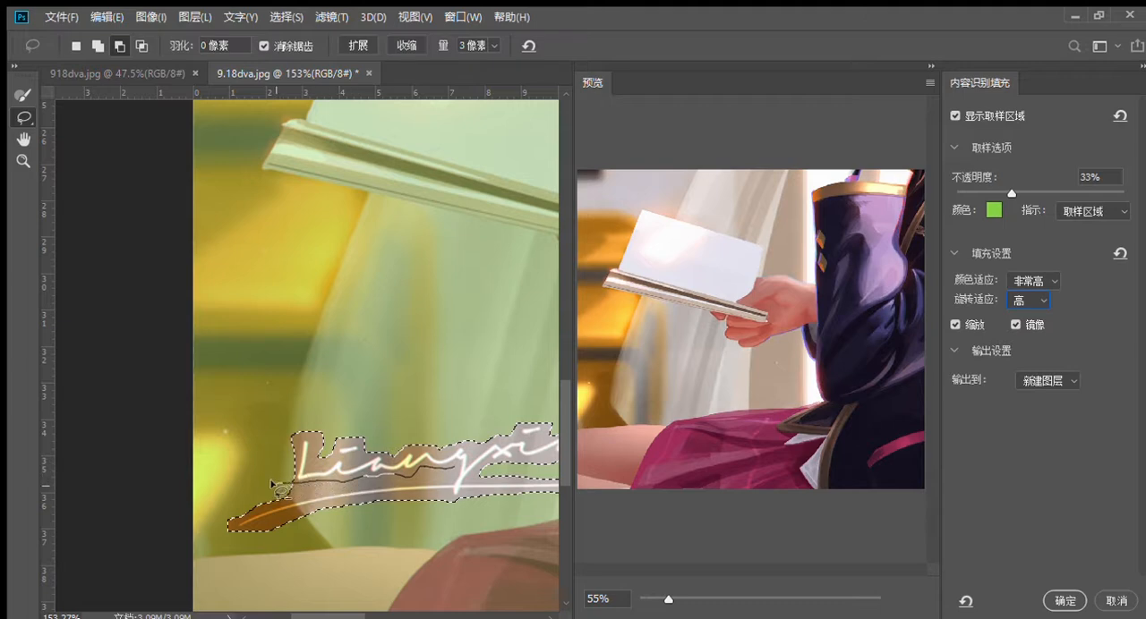
drag(288, 487, 328, 488)
drag(408, 478, 453, 469)
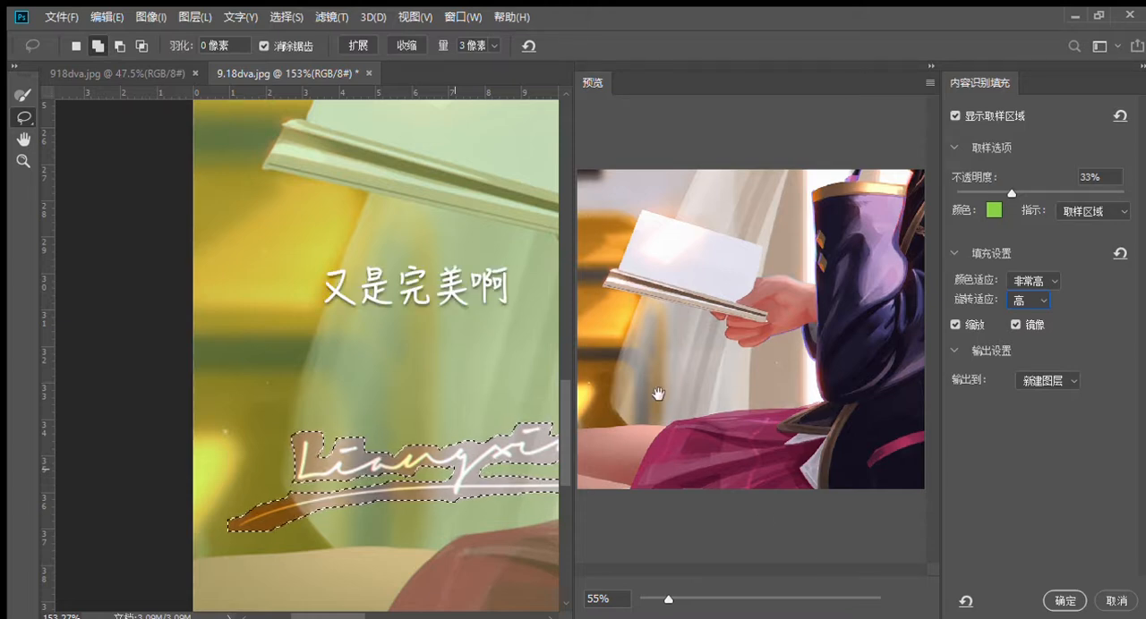
Step: Apply the signature fill to a new layer, merge it into the background layer and clear the selection
click(1063, 600)
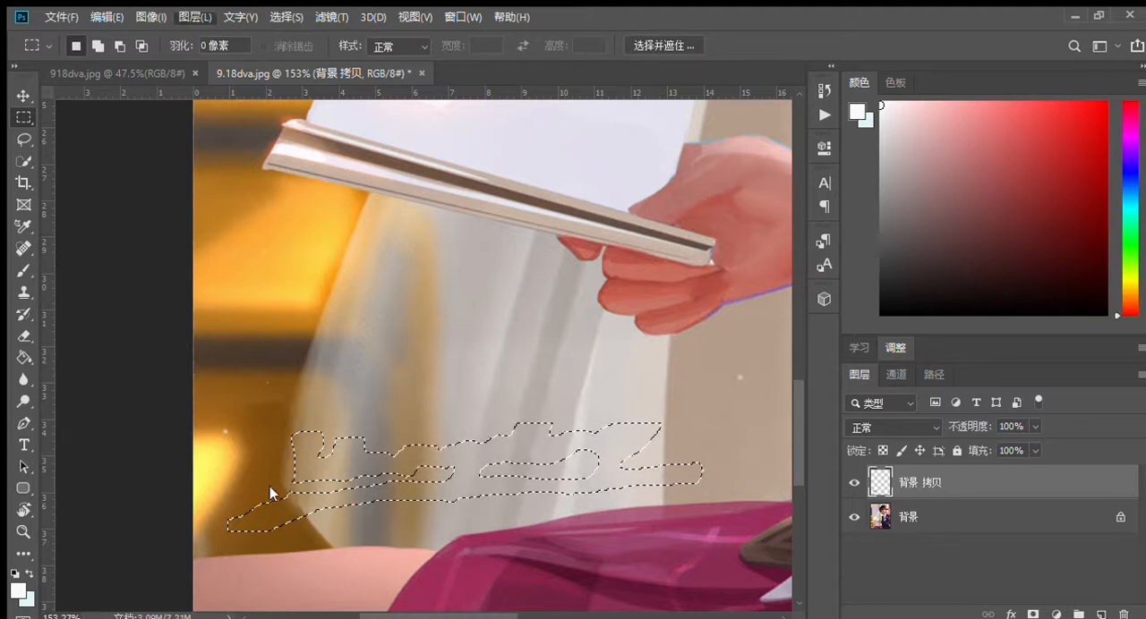
key(ctrl+z)
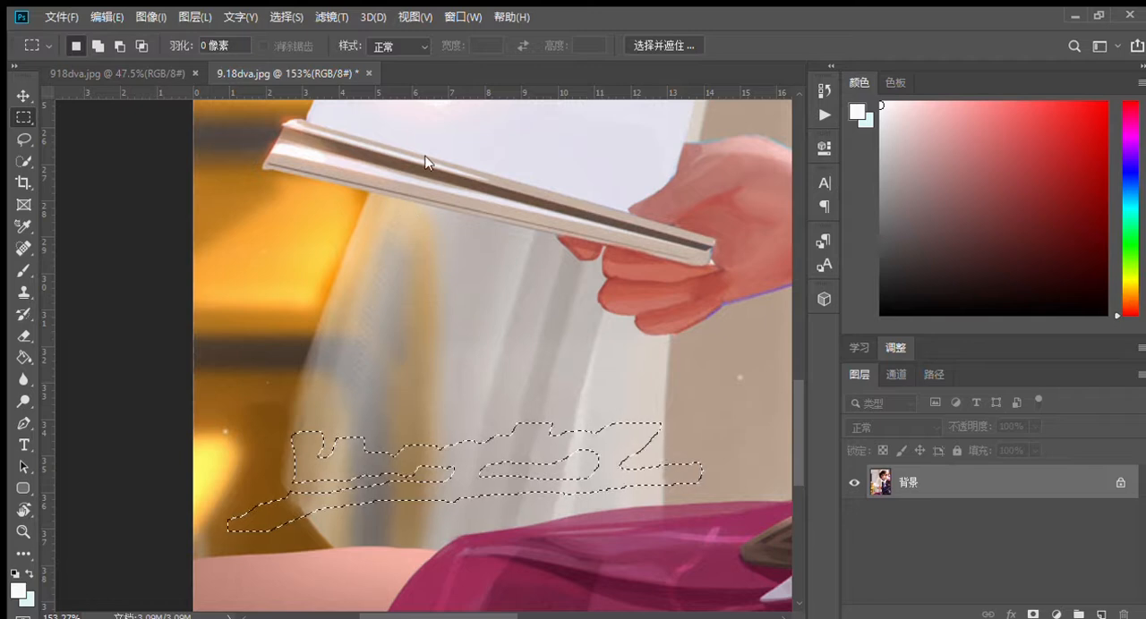
key(ctrl+d)
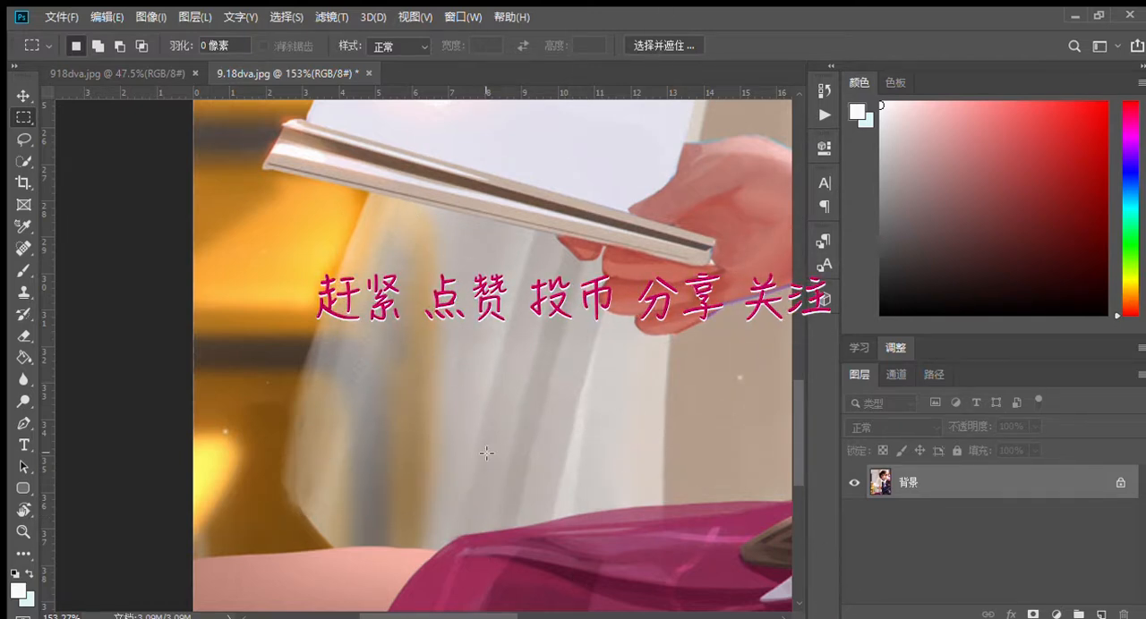
Step: Examine the retouched illustration at a reduced zoom, from the girl's face down to the former signature area
scroll(484, 452, down, 1)
scroll(485, 452, down, 4)
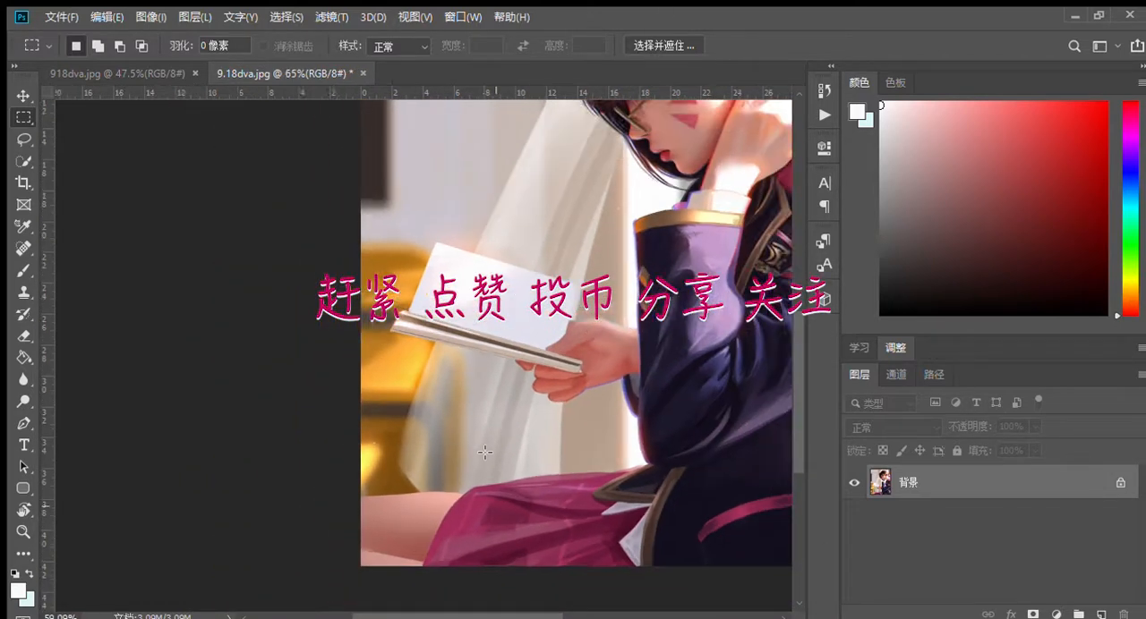
drag(410, 615, 450, 616)
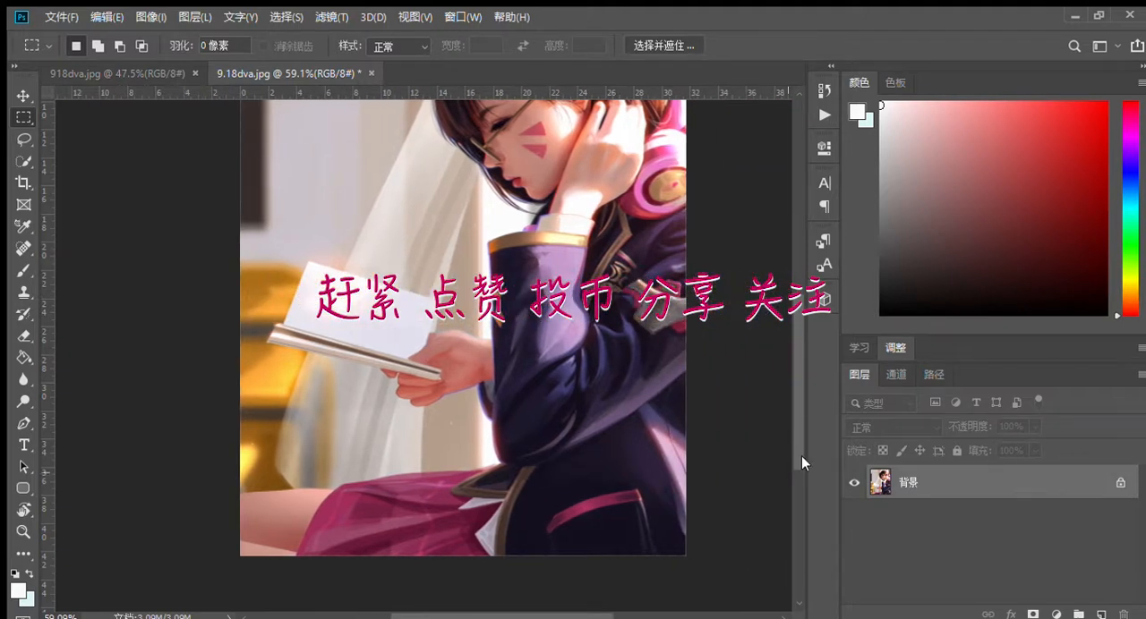
mouse_move(795, 434)
mouse_down()
mouse_move(787, 371)
mouse_move(772, 441)
mouse_move(796, 415)
mouse_up()
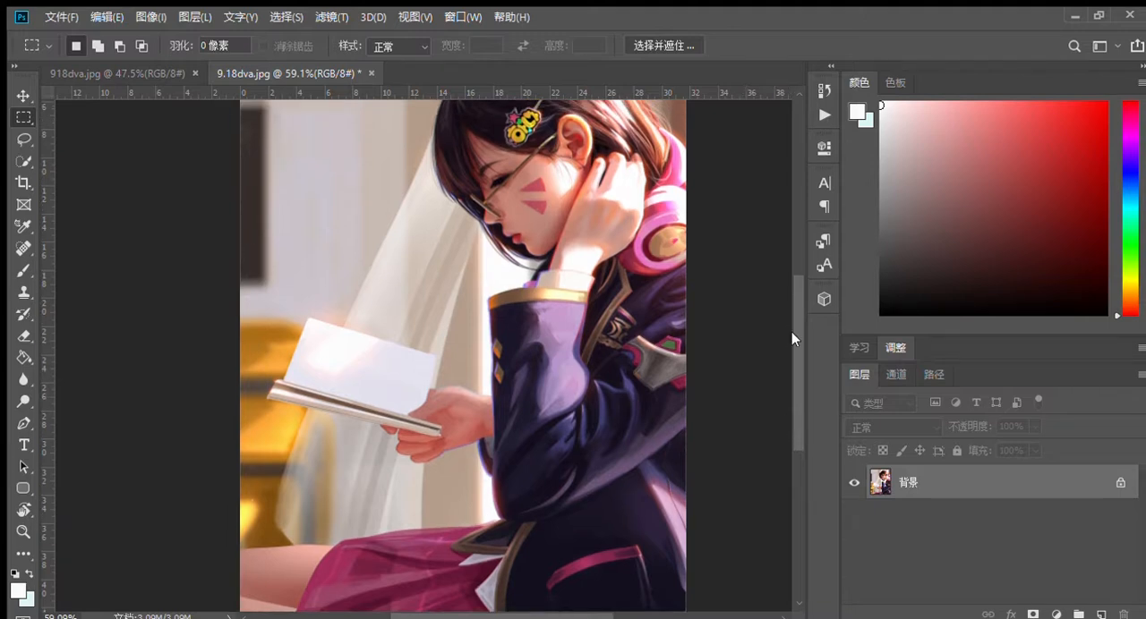
mouse_move(791, 331)
mouse_down()
mouse_move(797, 299)
mouse_move(777, 371)
mouse_move(783, 350)
mouse_up()
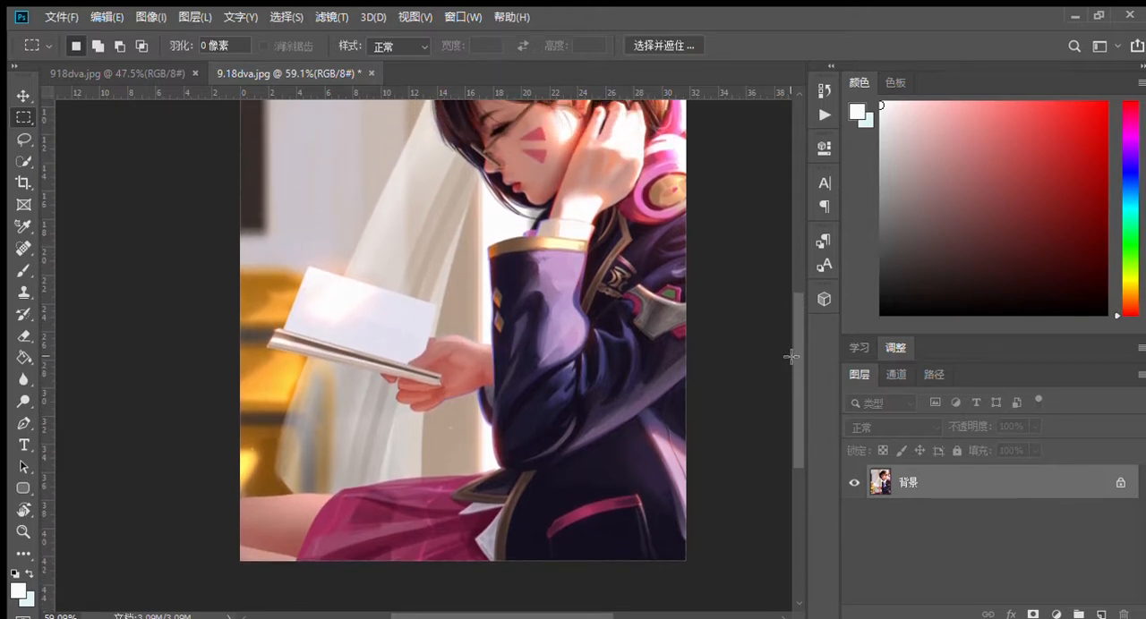
click(135, 64)
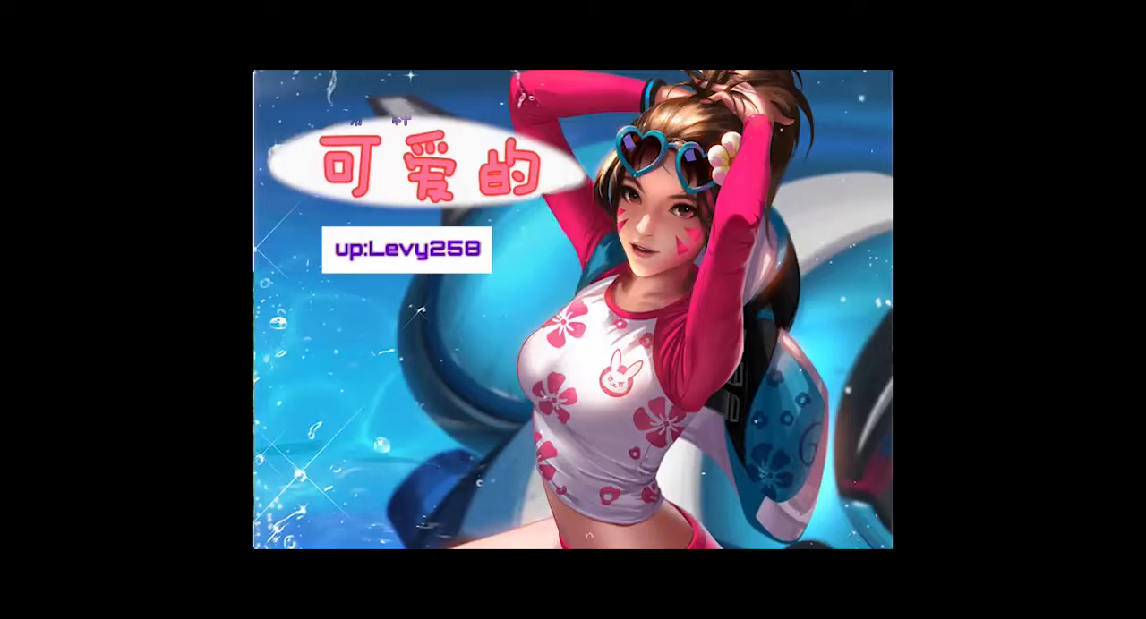